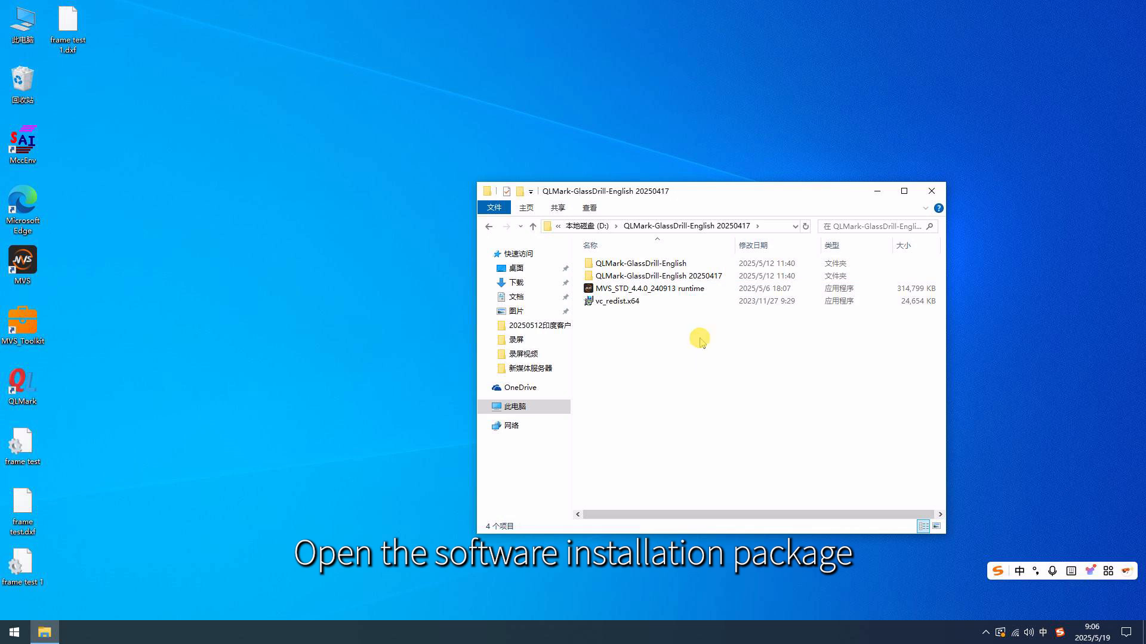
Open the QLMark-GlassDrill-English 20250417 subfolder and launch the QLMark(1) application
double_click(699, 276)
scroll(740, 358, down, 6)
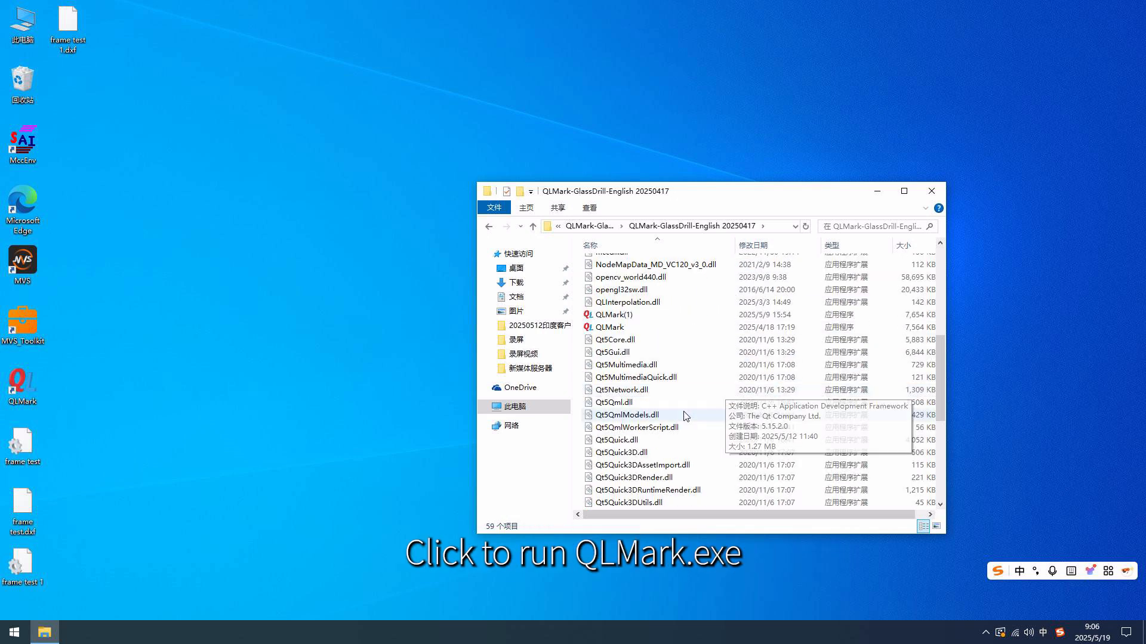
double_click(654, 313)
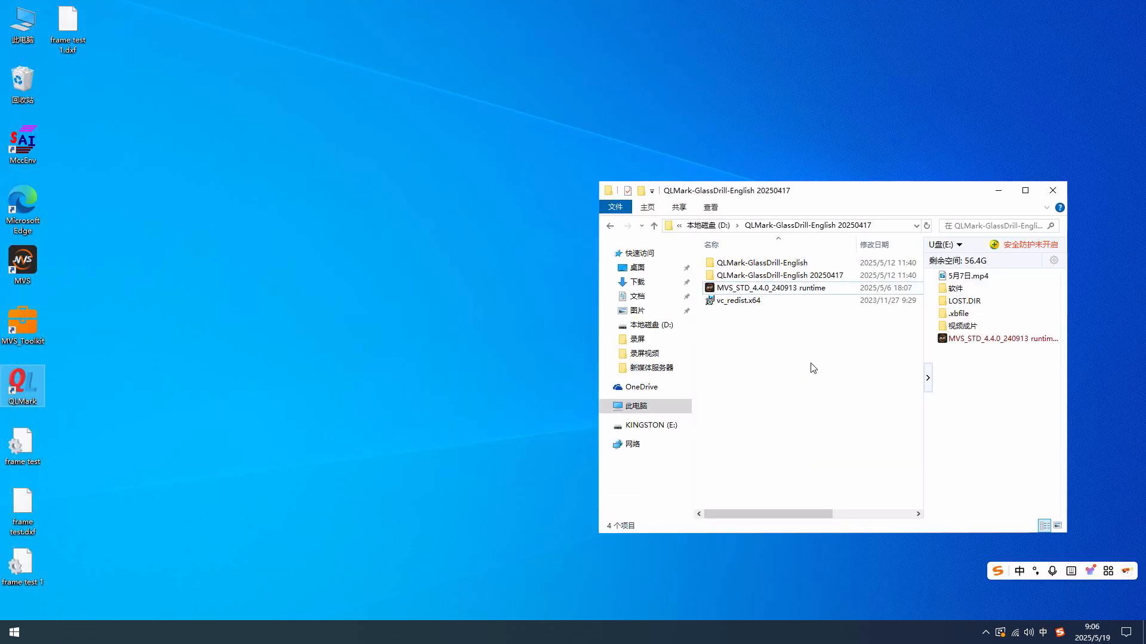
Install the MVS_STD_4.4.0_240913 runtime with its default options and close the MVS client
double_click(801, 288)
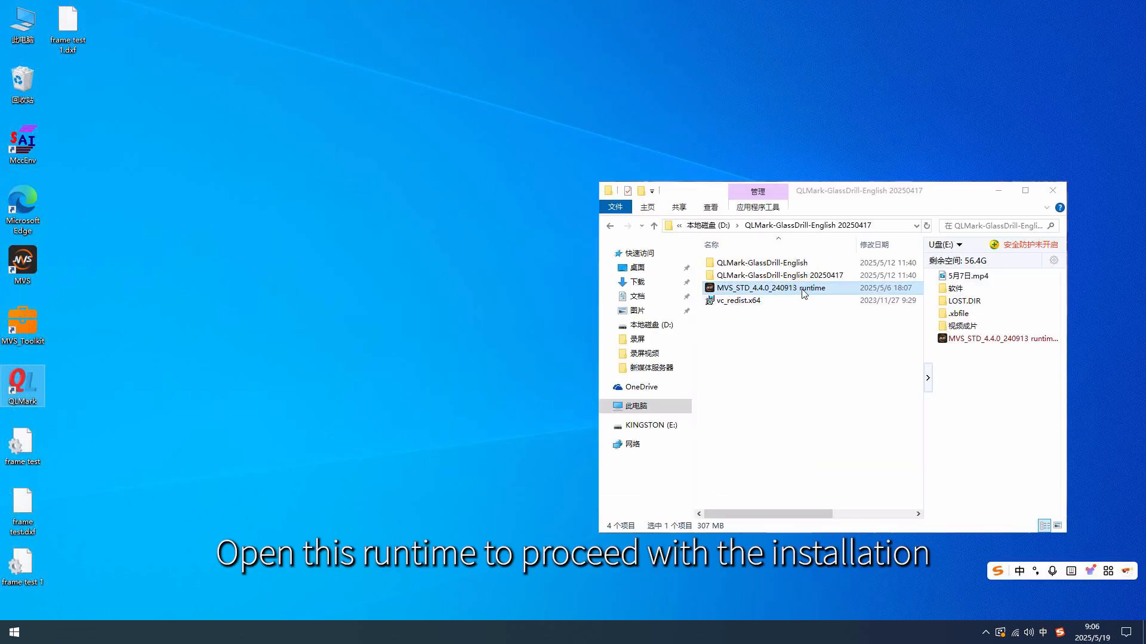
click(574, 380)
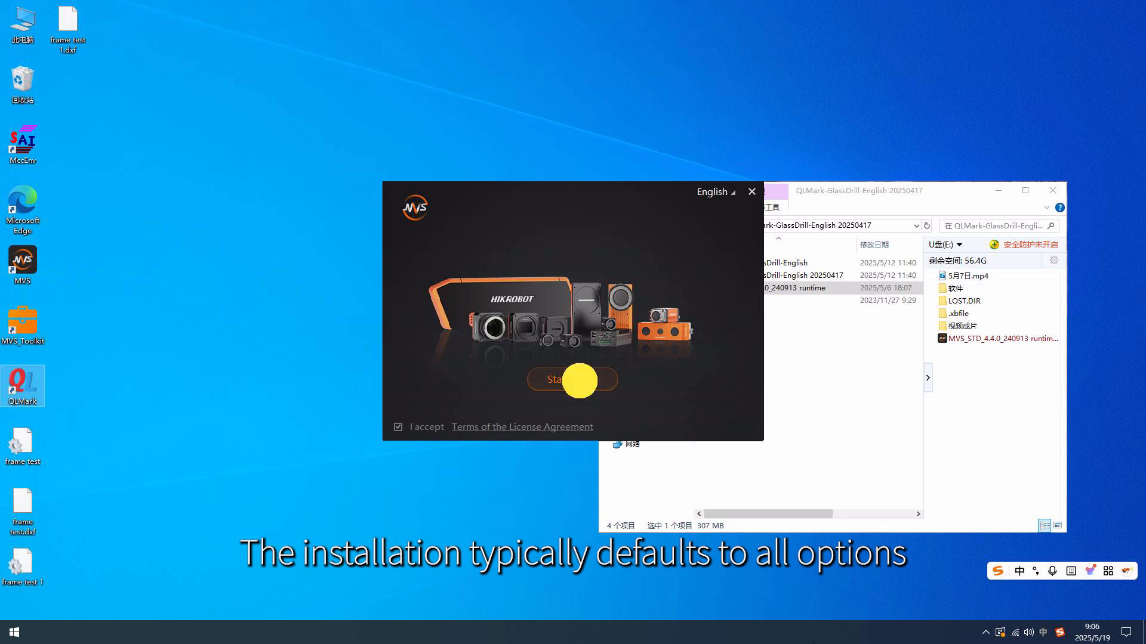
click(673, 417)
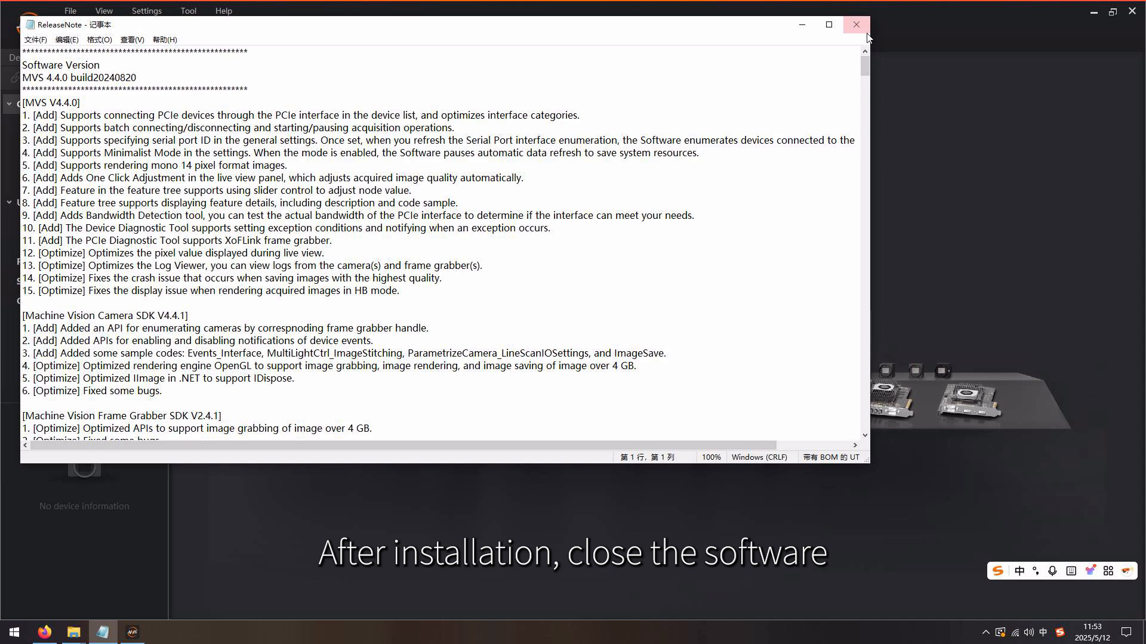
click(861, 30)
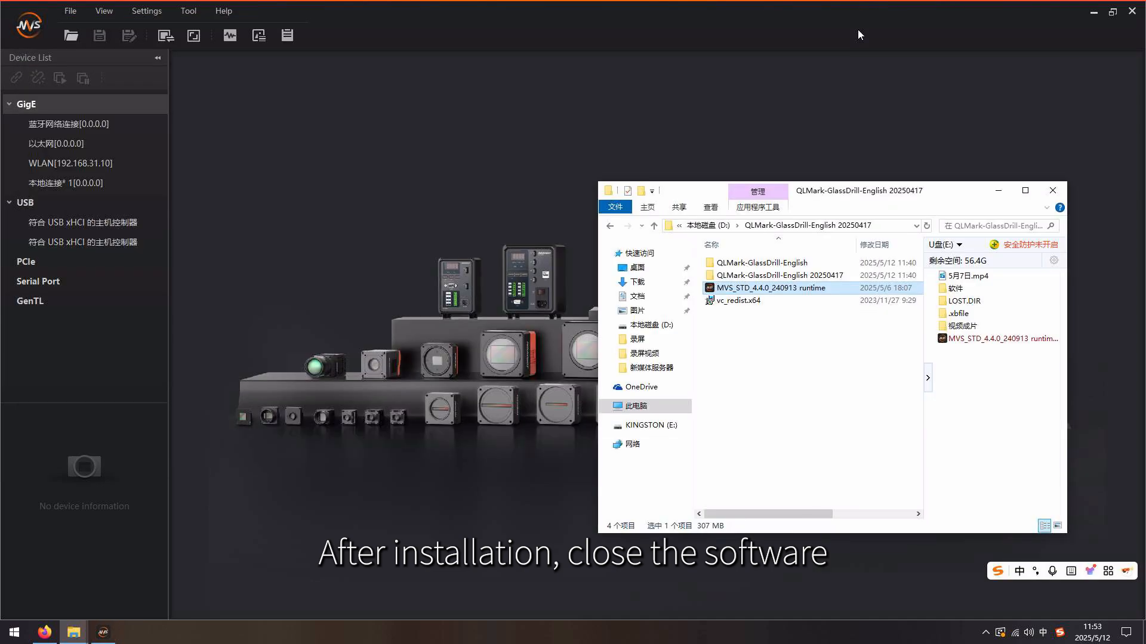
click(1132, 10)
In the QLMark log-on dialog, select the Admin user and enter the account password
click(540, 322)
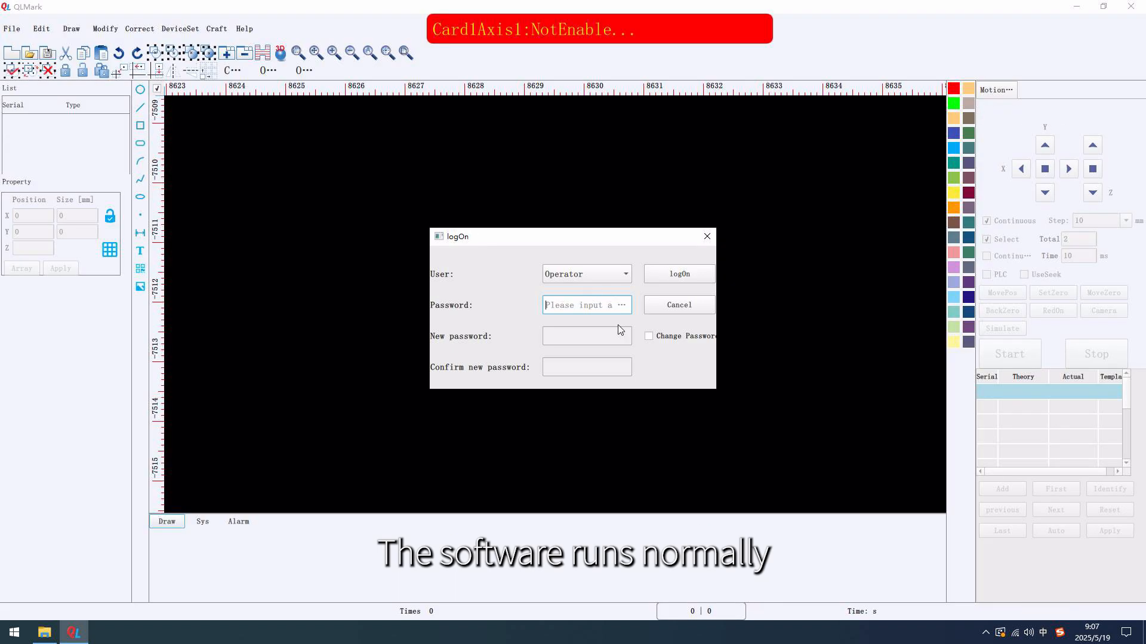
click(615, 277)
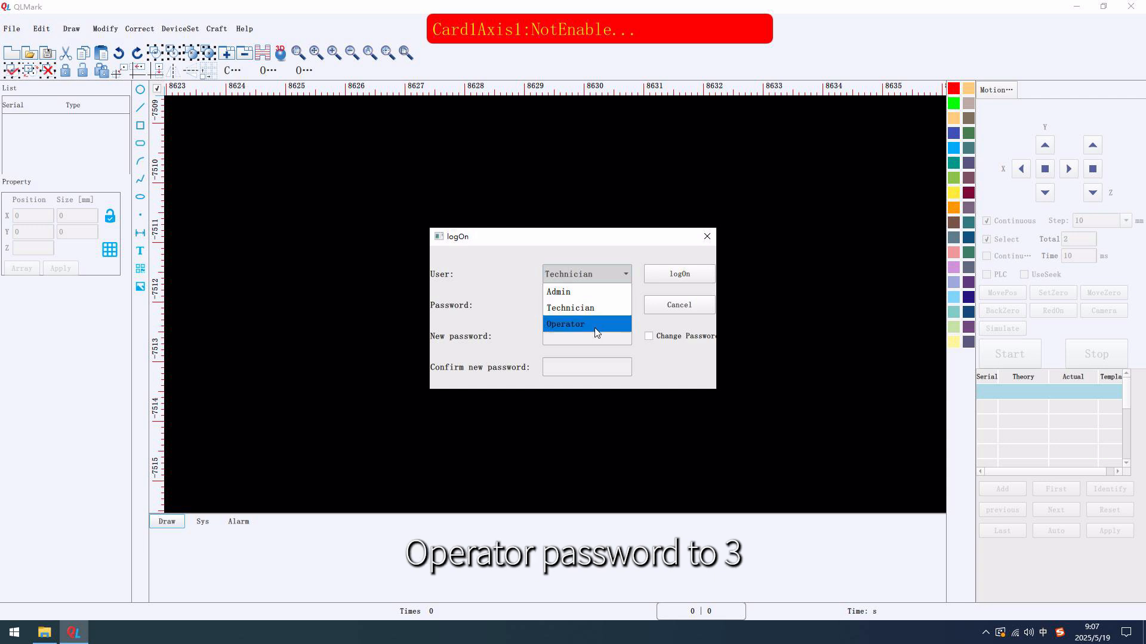
click(584, 291)
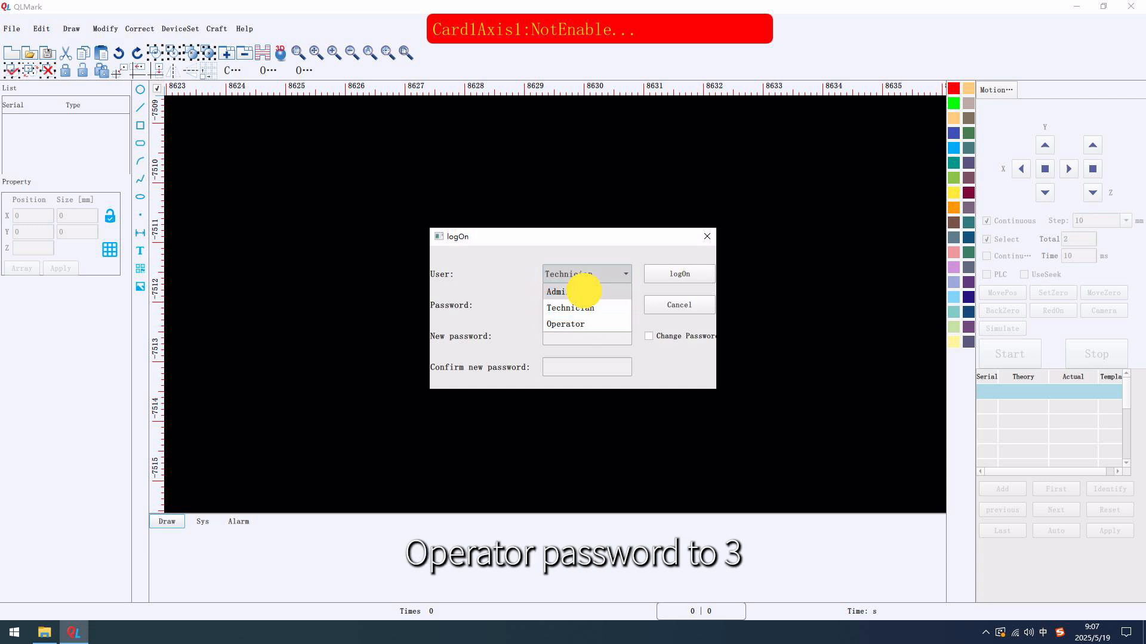
click(587, 311)
text(1)
Enable the password change, fill in the new password and its confirmation, and turn the option off again
click(647, 336)
click(588, 338)
text(123)
click(587, 372)
text(1)
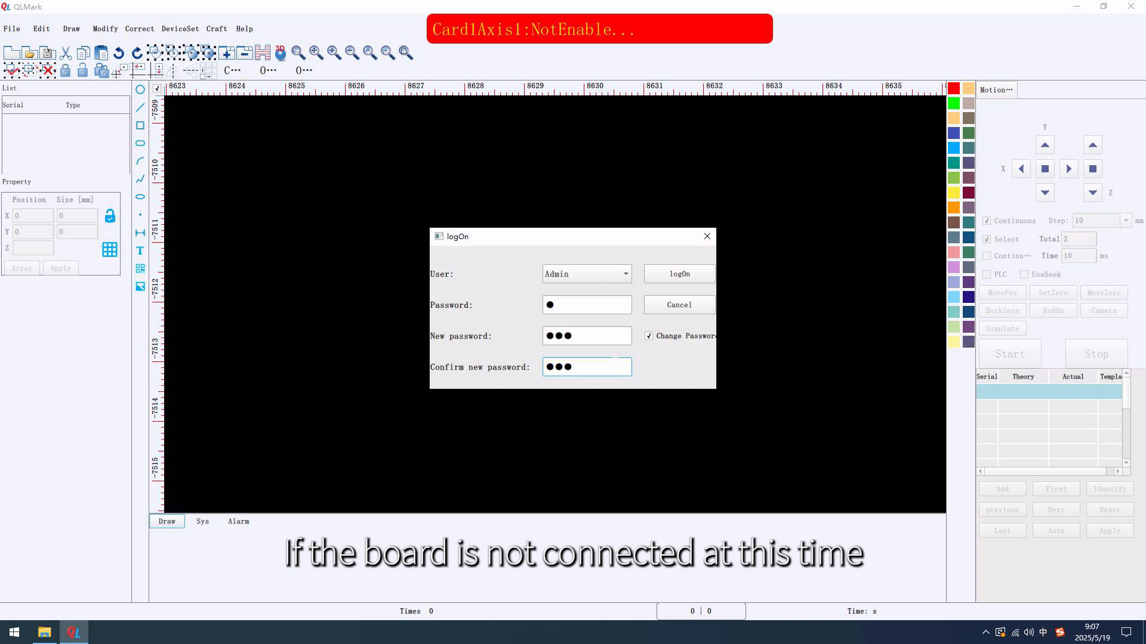
text(23)
click(648, 337)
Log on as Admin and decline returning the axes to zero
click(660, 277)
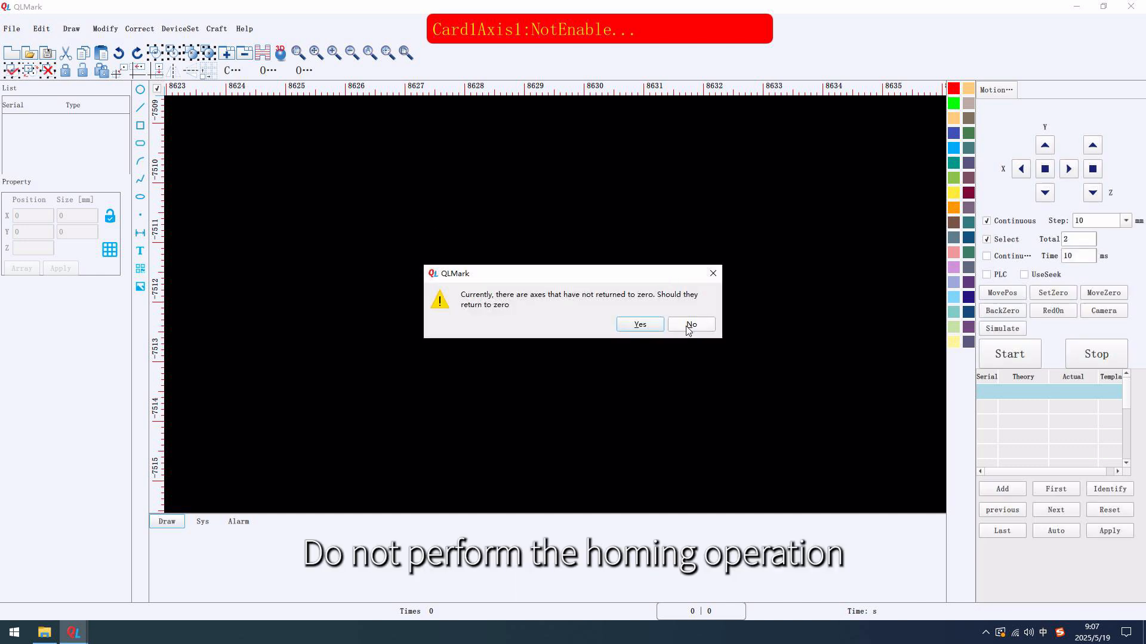
click(690, 326)
Open the card configuration and connect Card1's board at address 192.6.6.6, port 5000
click(190, 33)
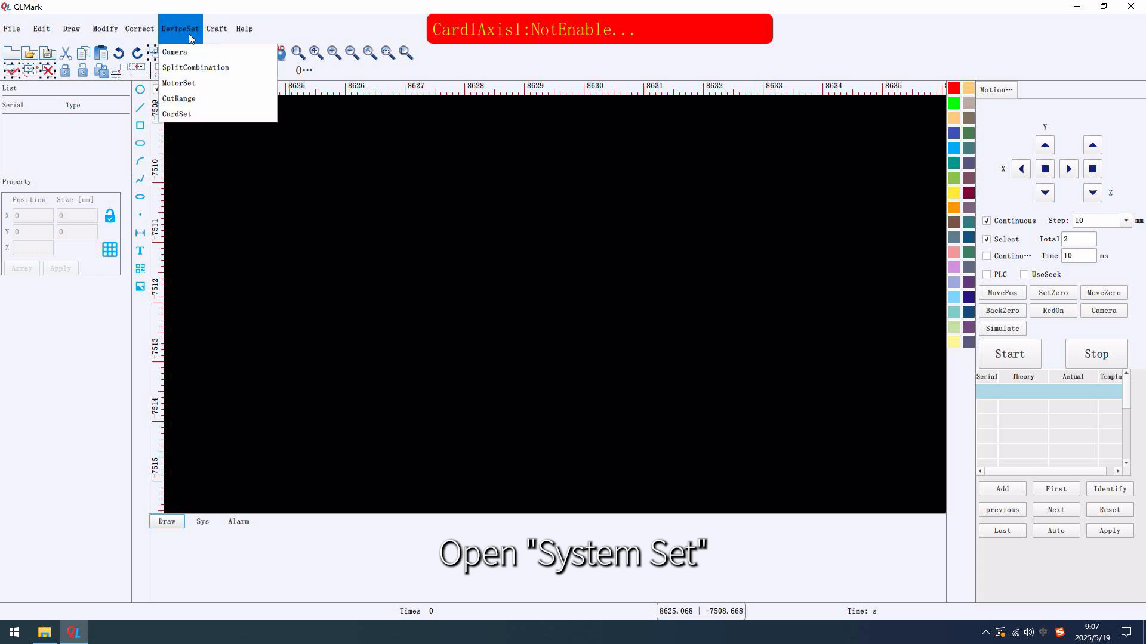
click(183, 114)
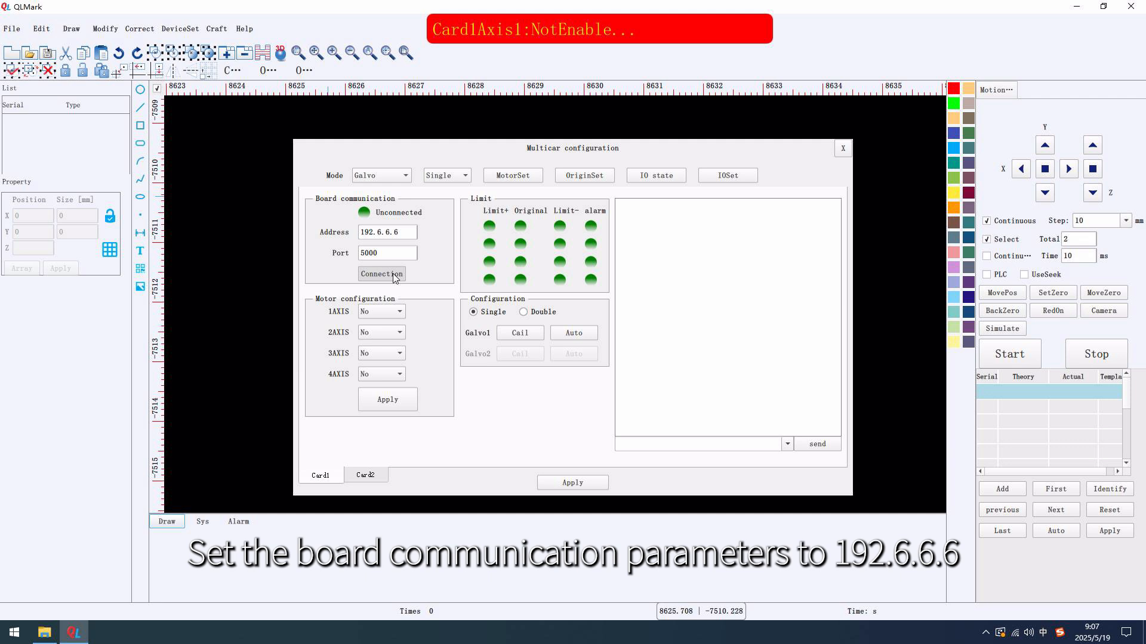
click(382, 274)
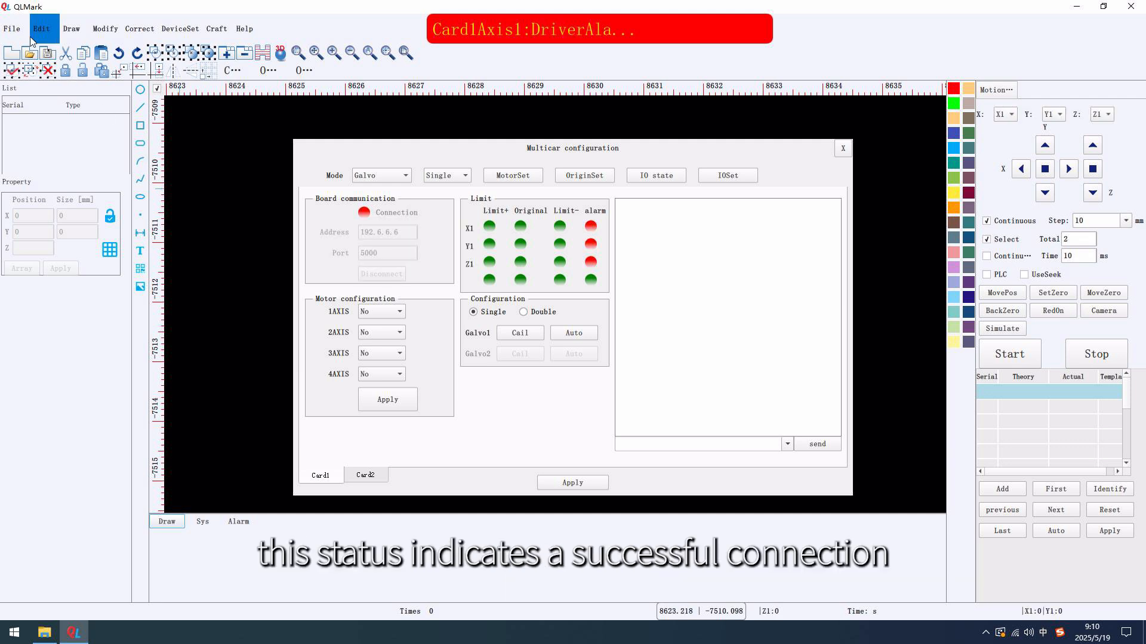
Set the drilling mode to Mode2 in the system settings and confirm
click(32, 40)
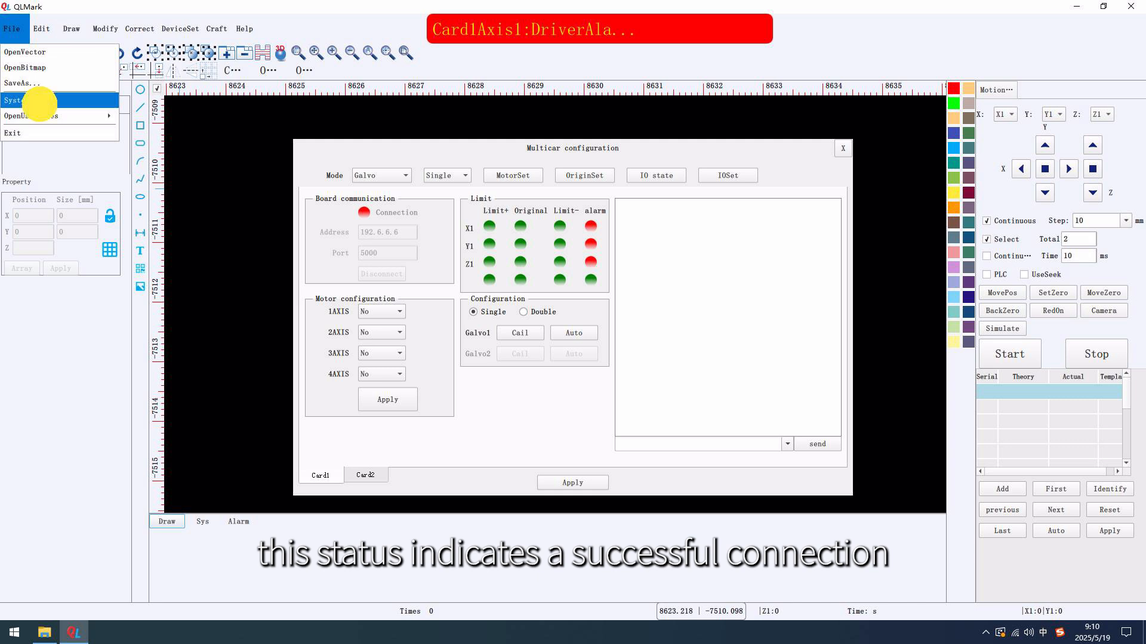
click(41, 95)
click(582, 331)
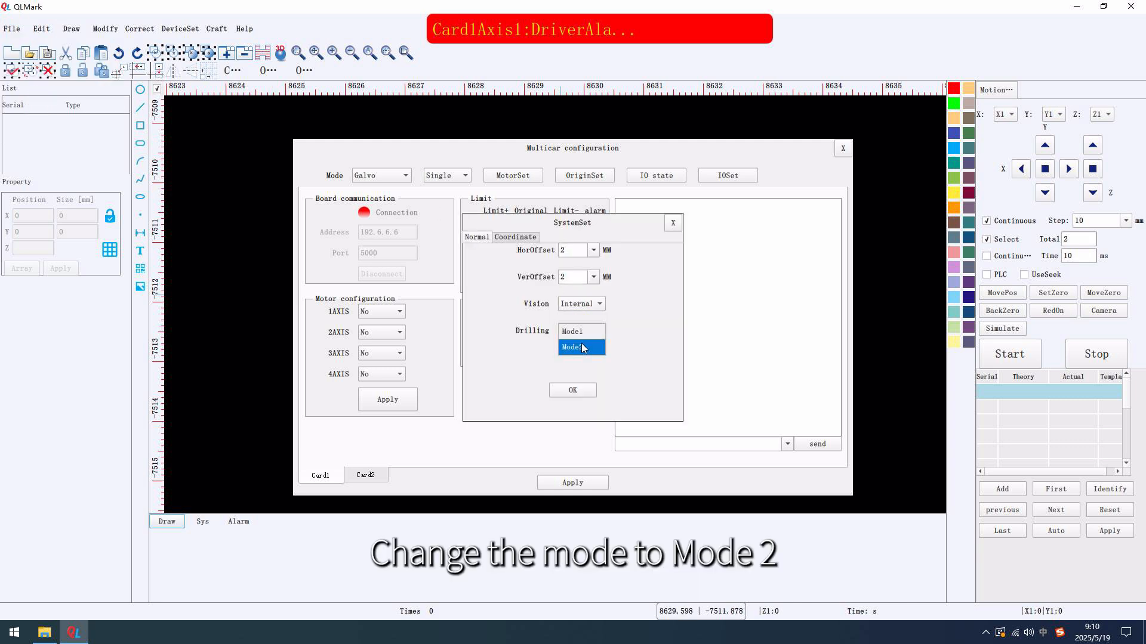
click(572, 357)
click(584, 390)
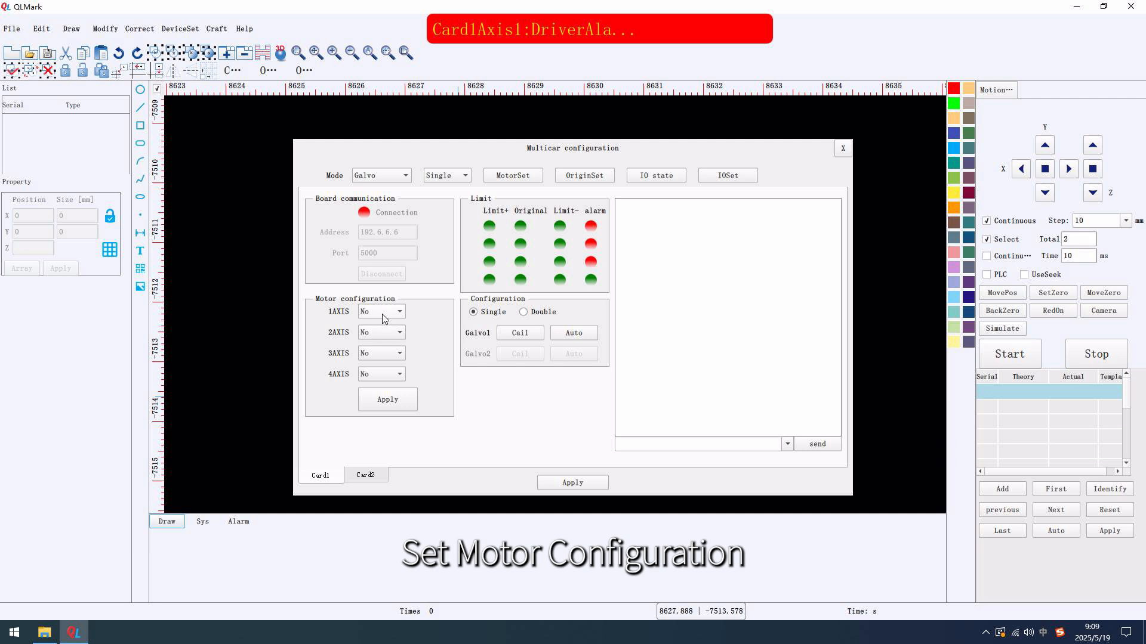
Assign X to 1AXIS, Y to 2AXIS and Z to 3AXIS for Card1, and apply the motor and card configuration
click(382, 312)
click(382, 329)
click(382, 332)
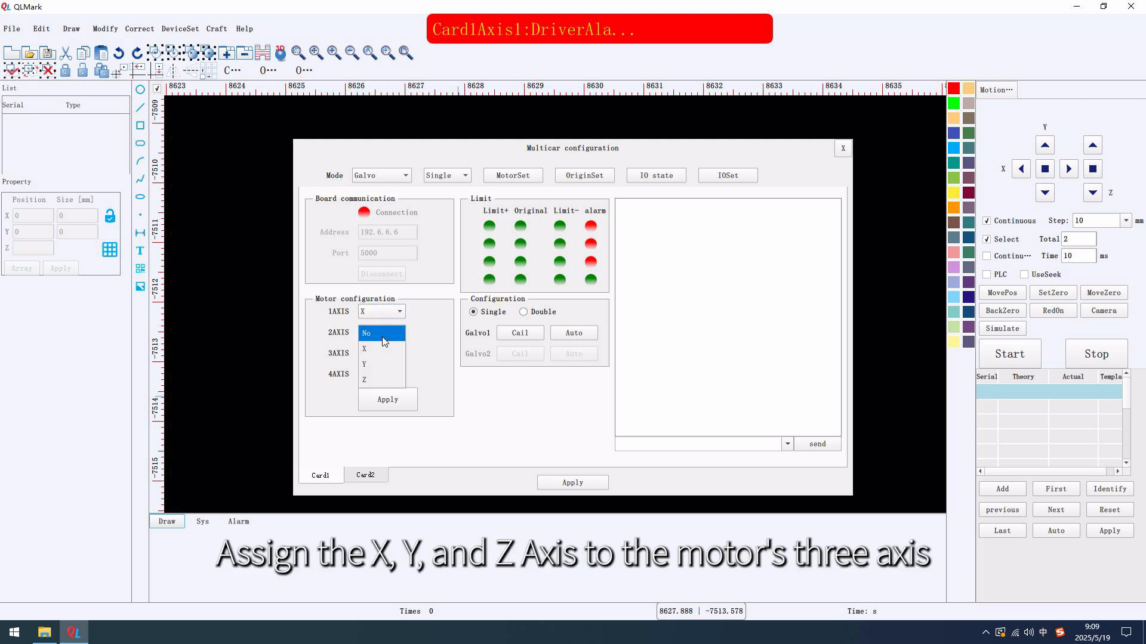
click(379, 363)
click(377, 354)
click(373, 397)
click(391, 401)
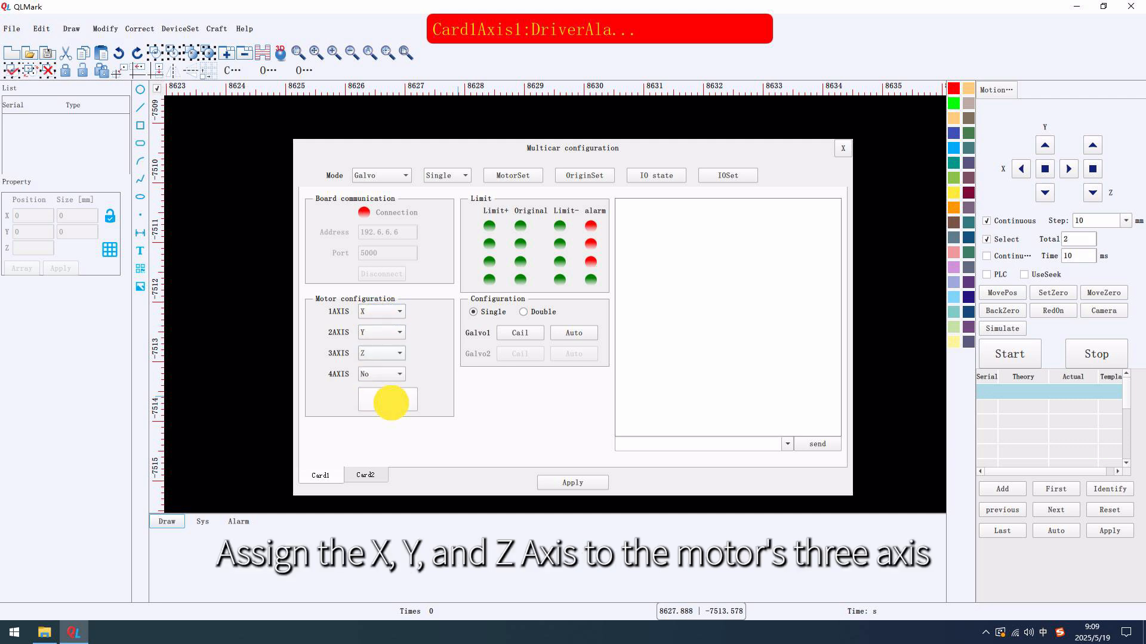
click(554, 484)
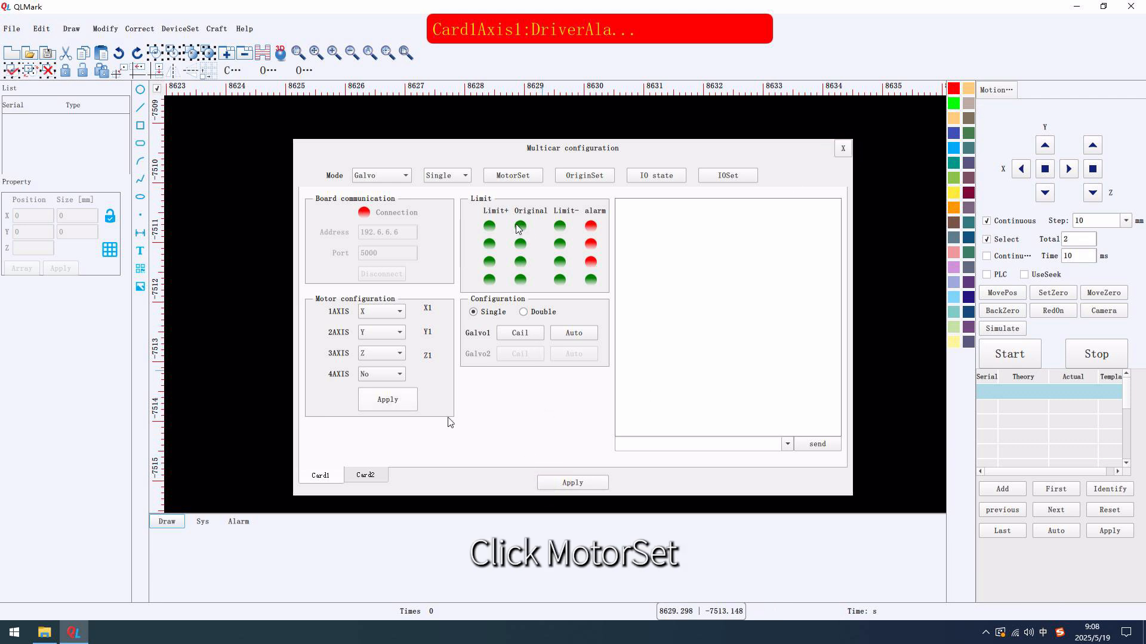
Open the card's motor settings in QLMark, and switch to MccEnv to open its Motor Setting window
click(512, 176)
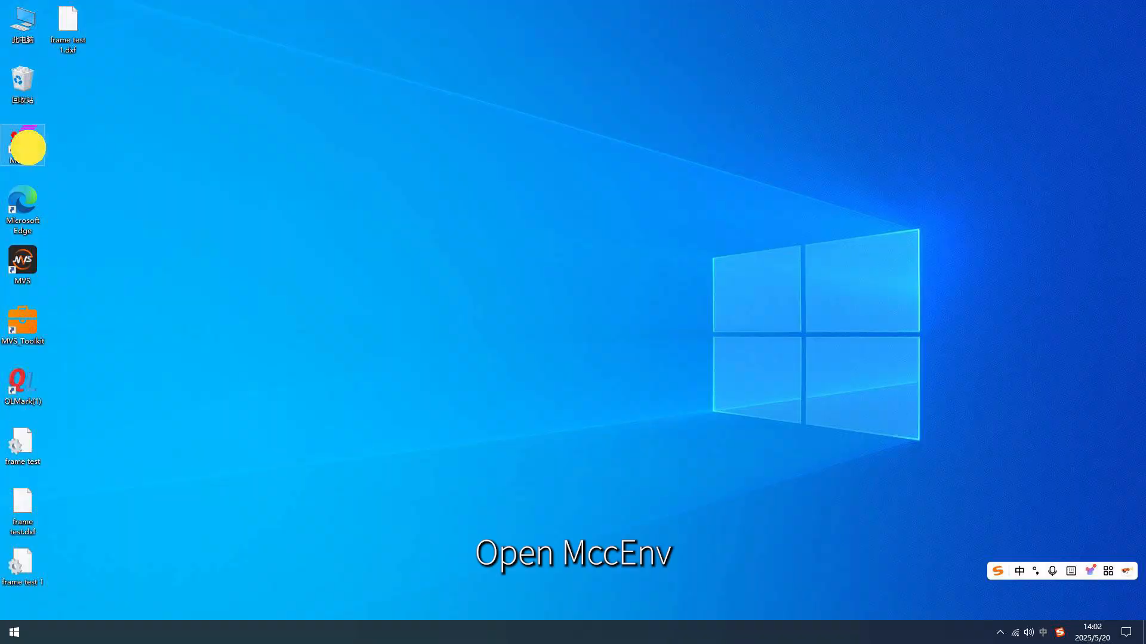
double_click(27, 148)
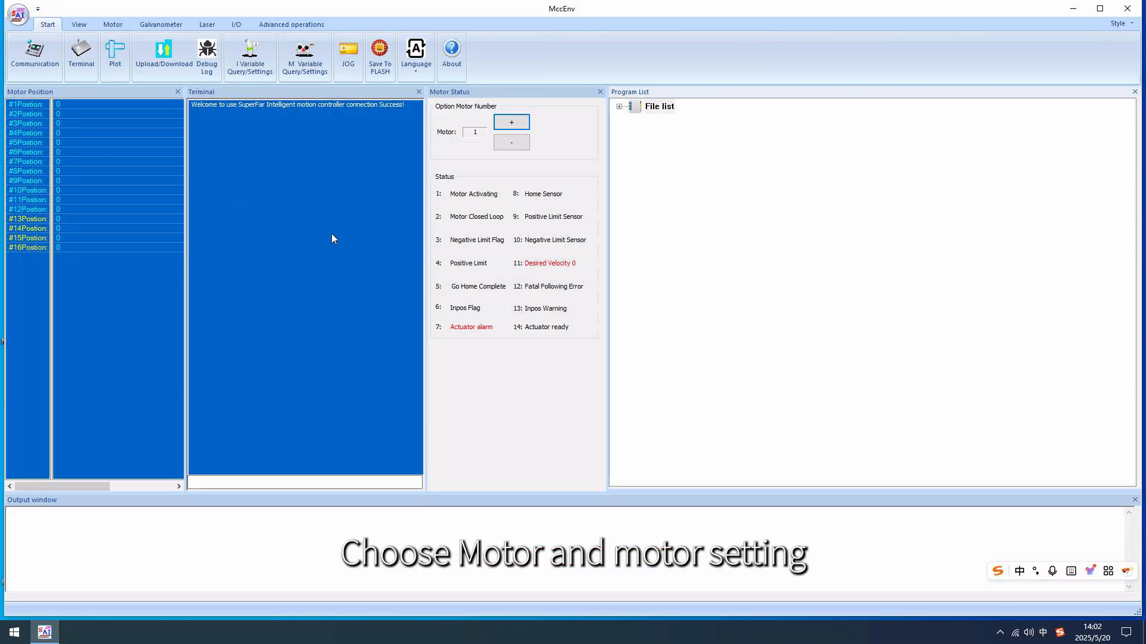
click(112, 24)
click(54, 53)
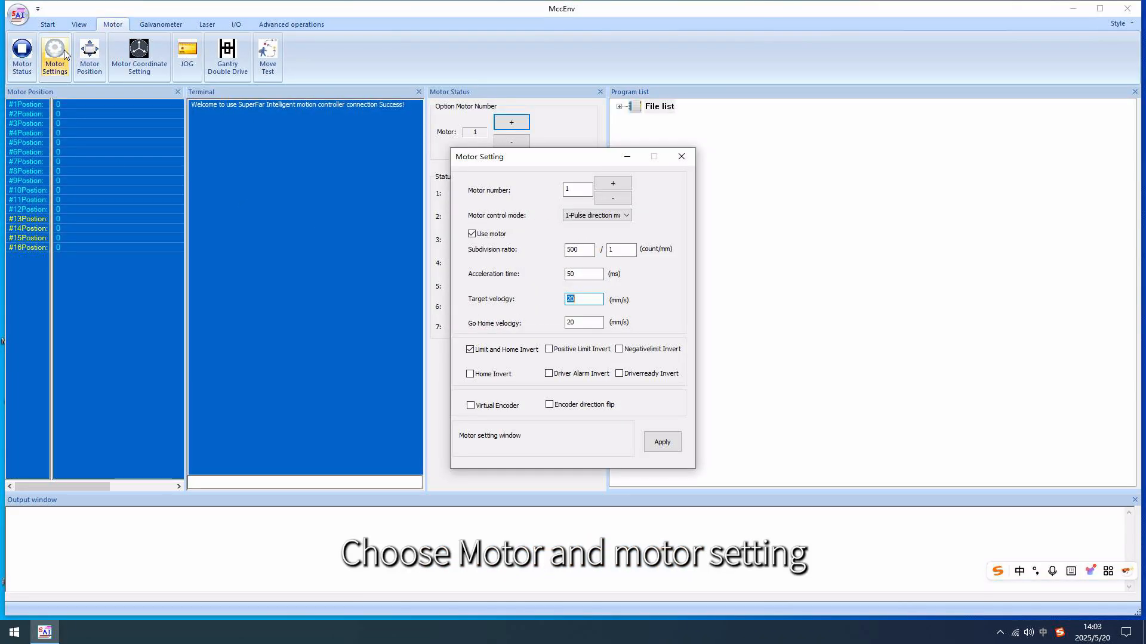
For motor 1, choose control mode 1-Pulse direction mode + positive, enable Virtual Encoder and apply the settings
click(576, 190)
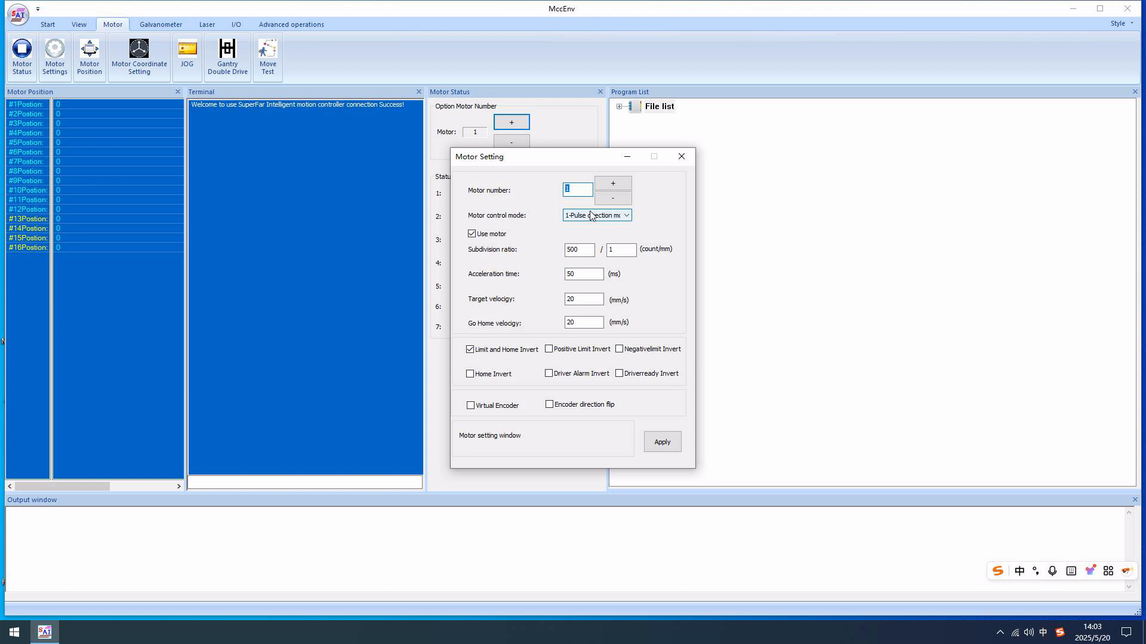
click(625, 215)
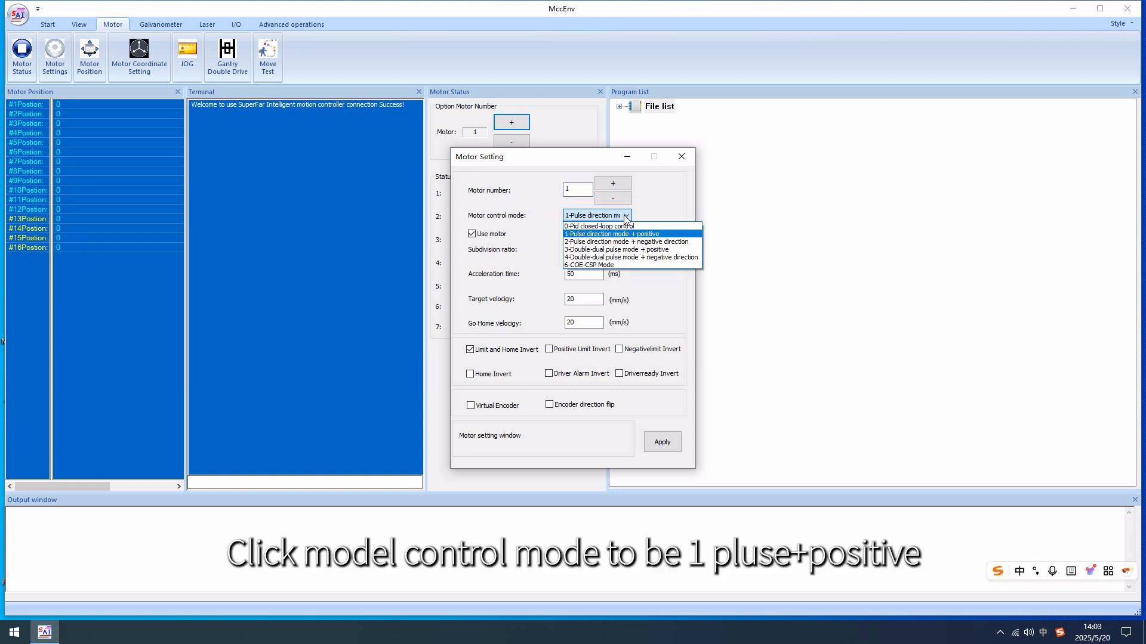
click(657, 234)
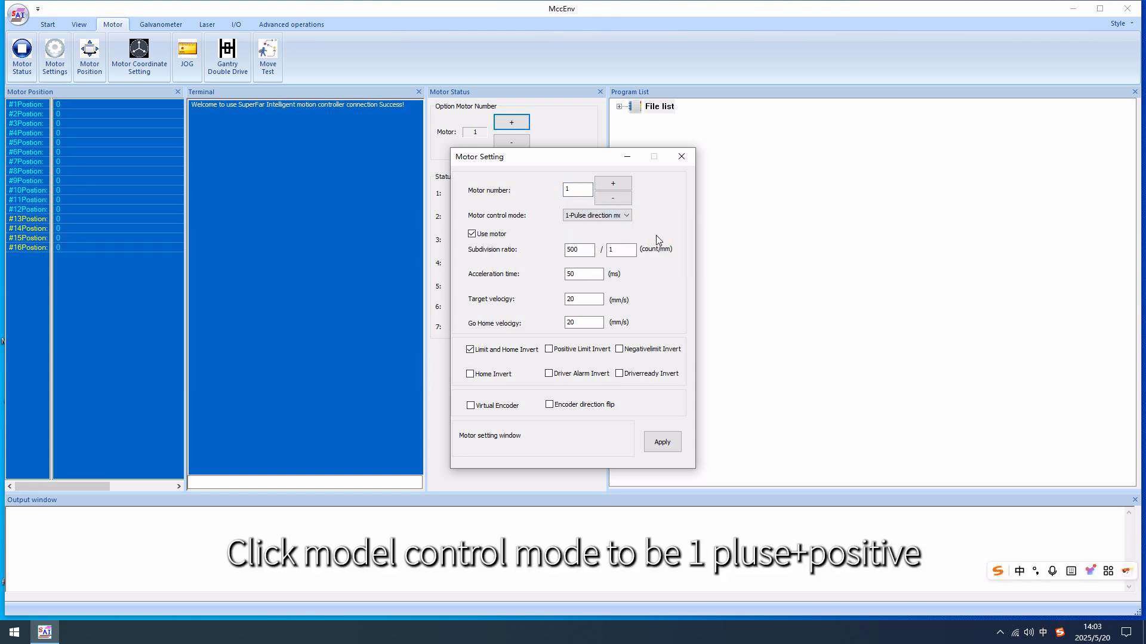
click(501, 404)
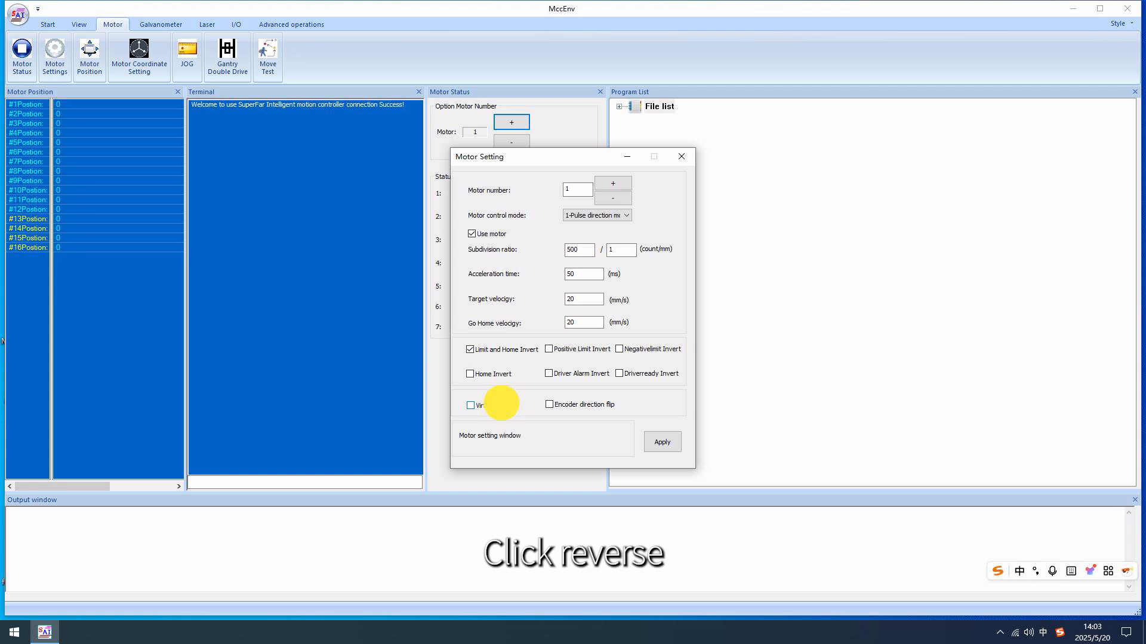
click(662, 442)
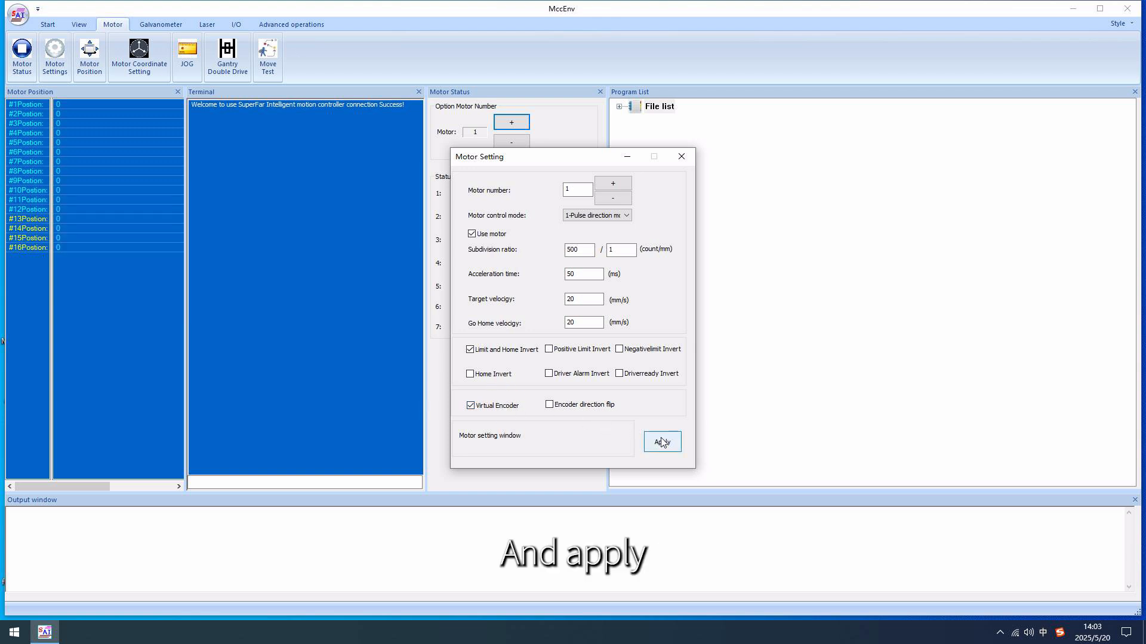
Apply the settings for motor 2, enable and apply Virtual Encoder for motor 3, and close MccEnv
click(624, 182)
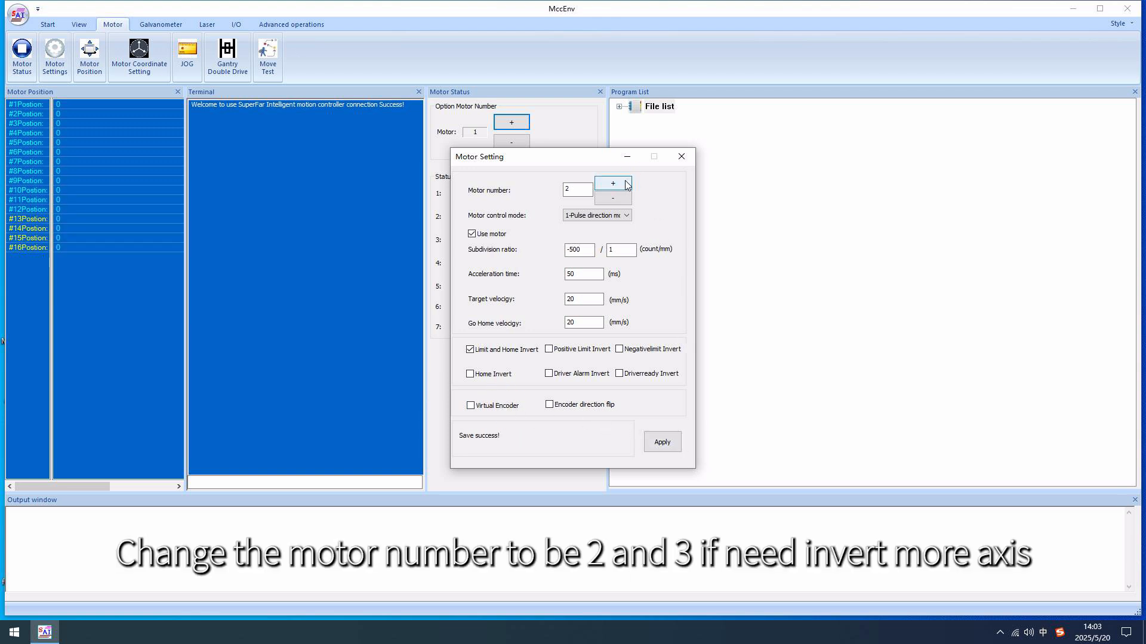
click(661, 442)
click(626, 186)
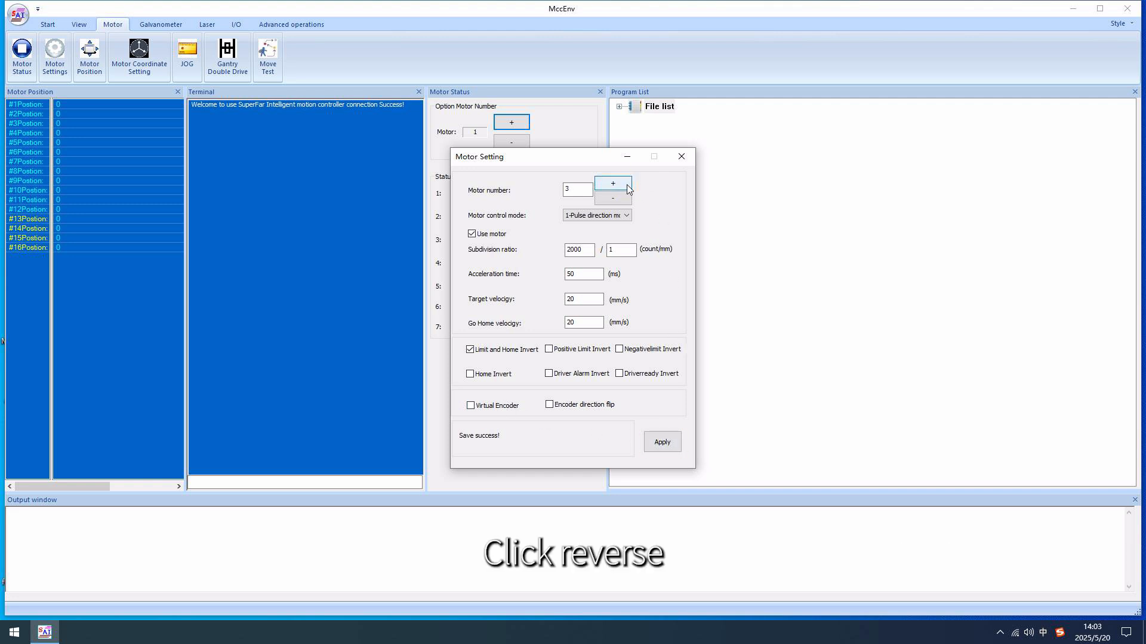
click(512, 407)
click(662, 442)
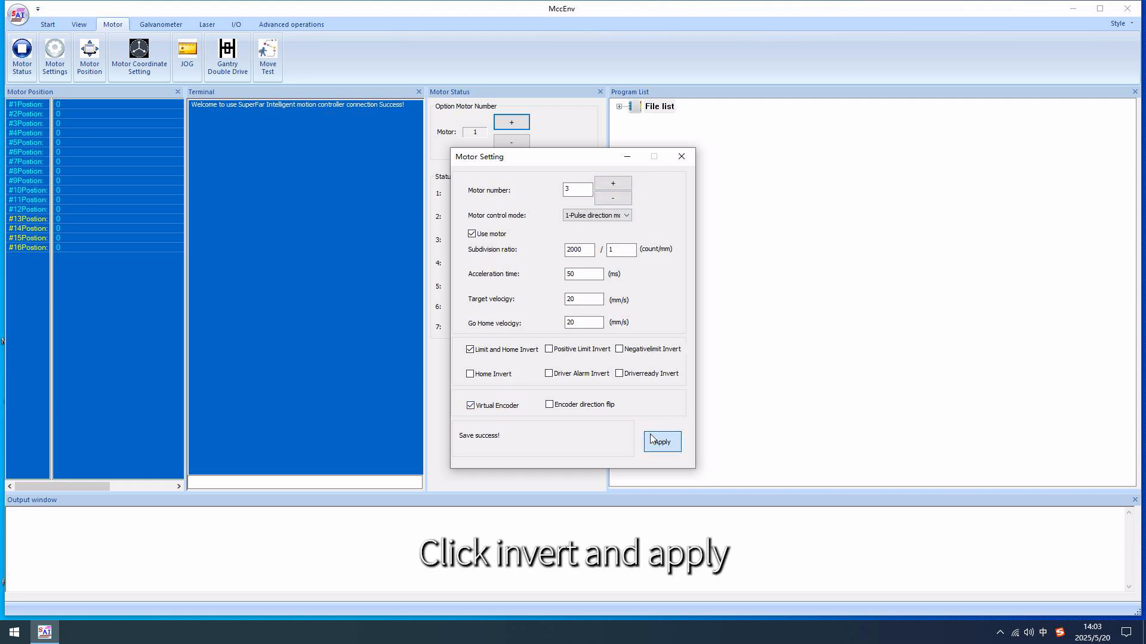
click(682, 158)
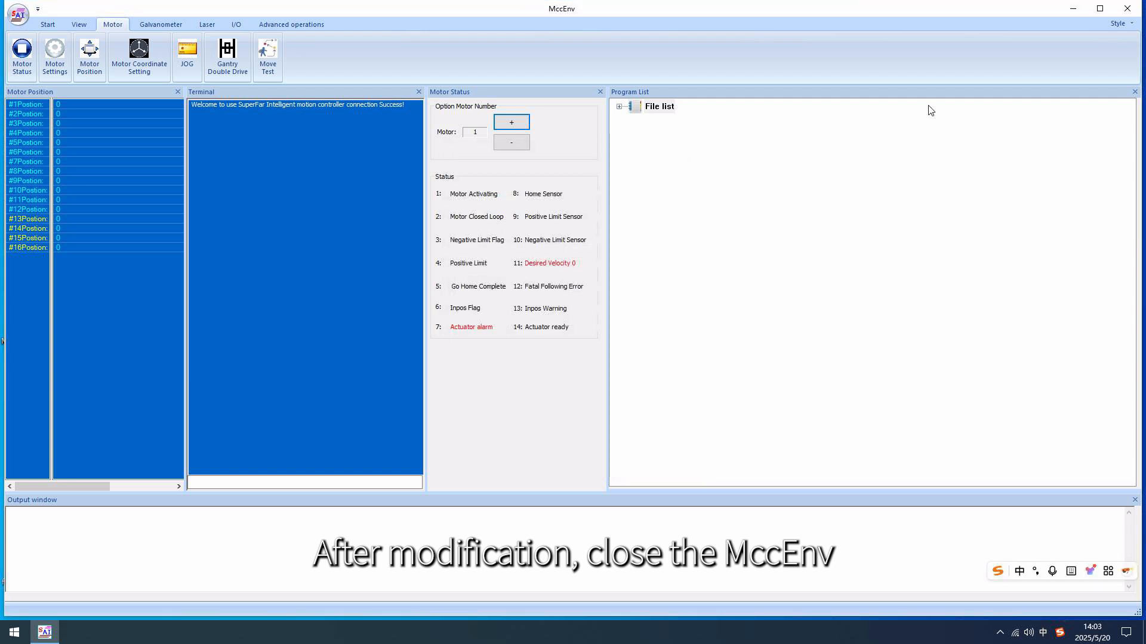
click(1127, 8)
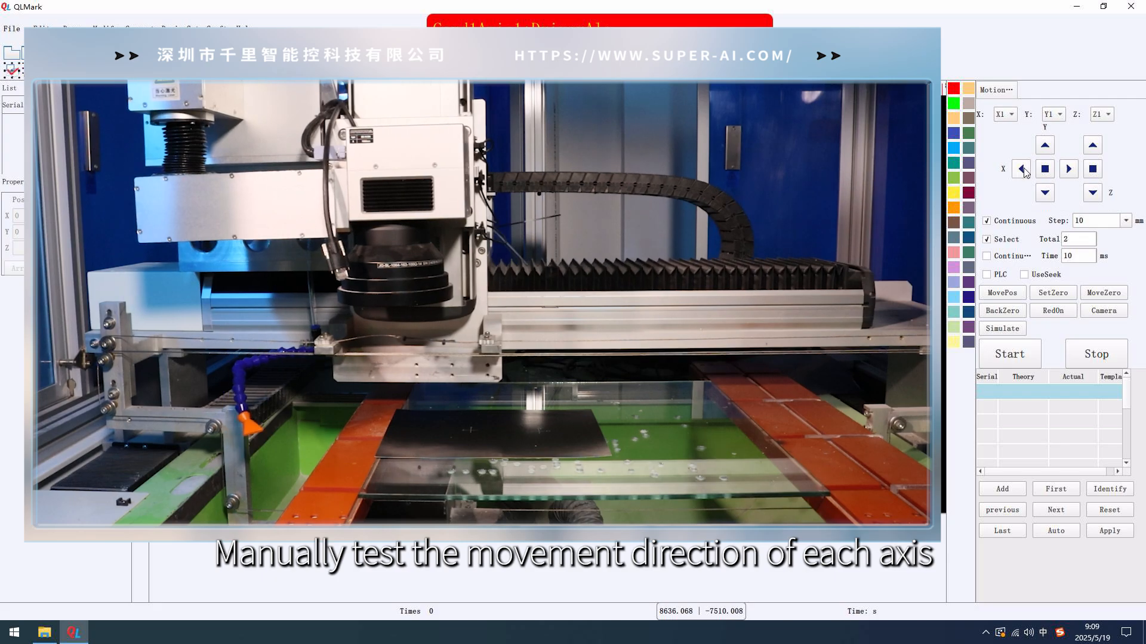
Jog the X axis in the negative direction and the Z axis down and up to check their movement directions
click(1022, 170)
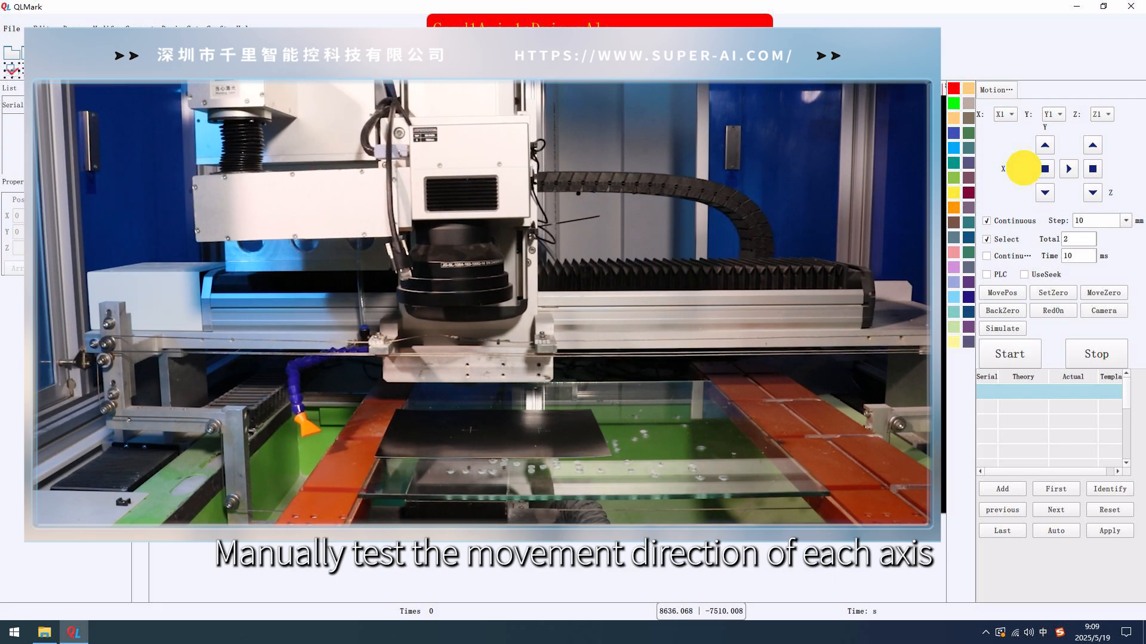
click(1092, 192)
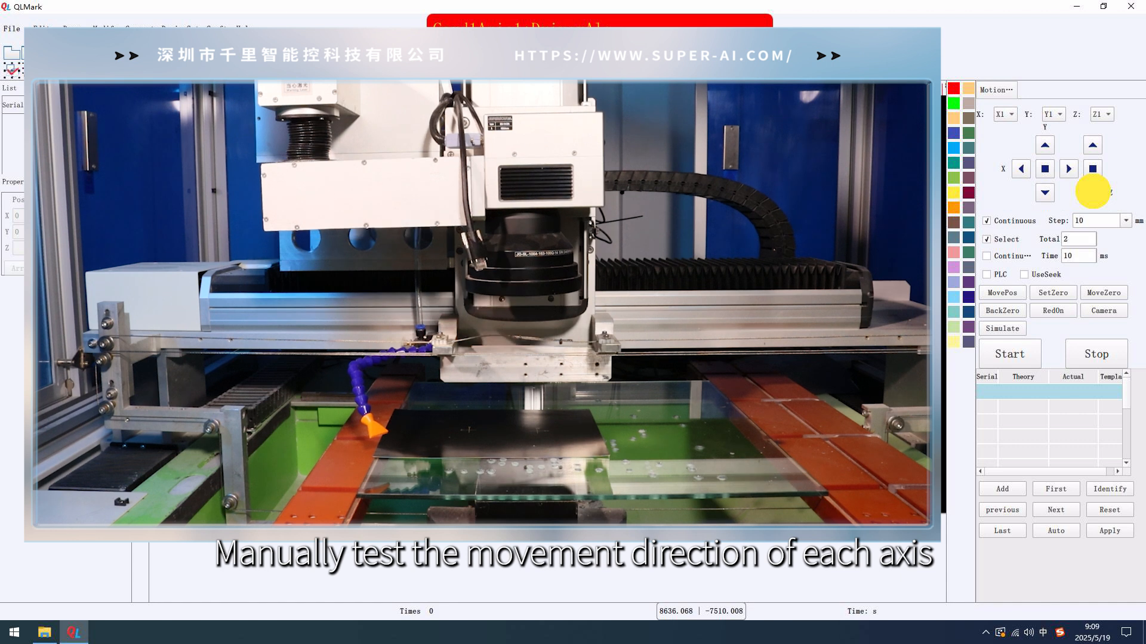
click(1092, 145)
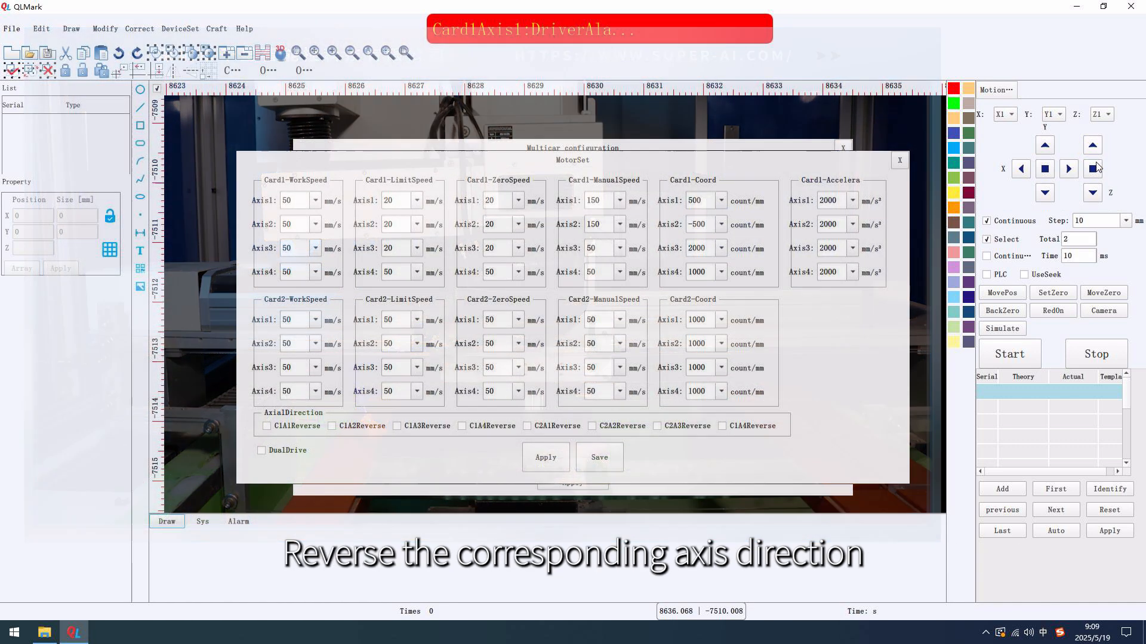
Enable C1A1Reverse, C1A2Reverse and C1A3Reverse in the axial direction settings and apply them
click(267, 426)
click(358, 425)
click(415, 426)
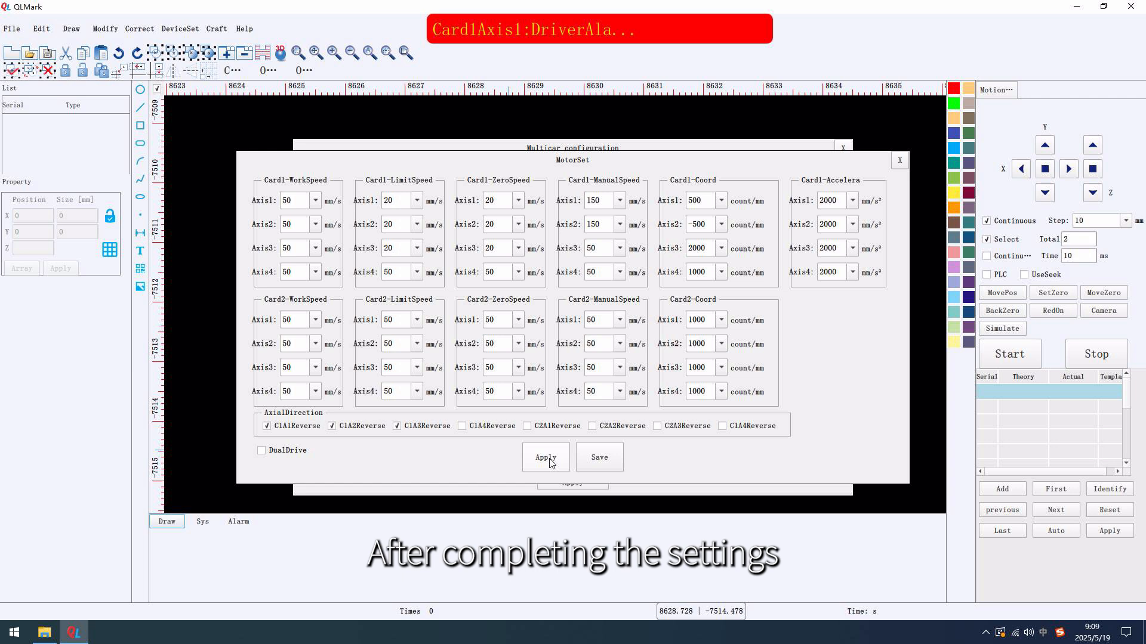
click(549, 460)
Save the motor settings and close the multicar configuration
click(603, 461)
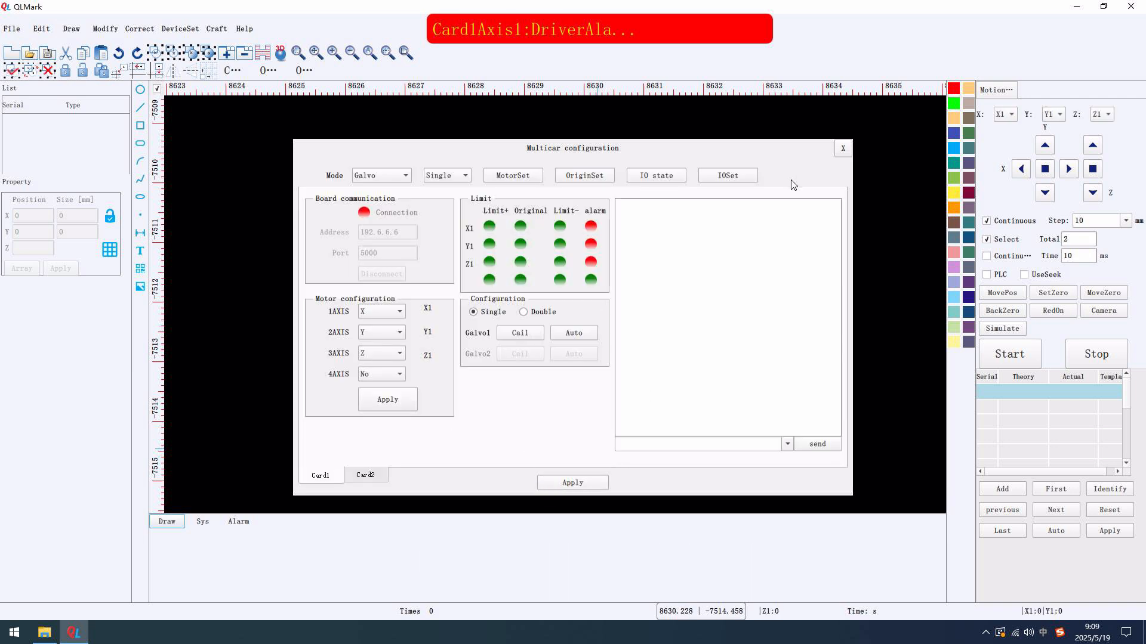
click(843, 149)
Set the Left and Under limits of the platform's cutting range to 0, save, and run the Back Zero operation
click(180, 29)
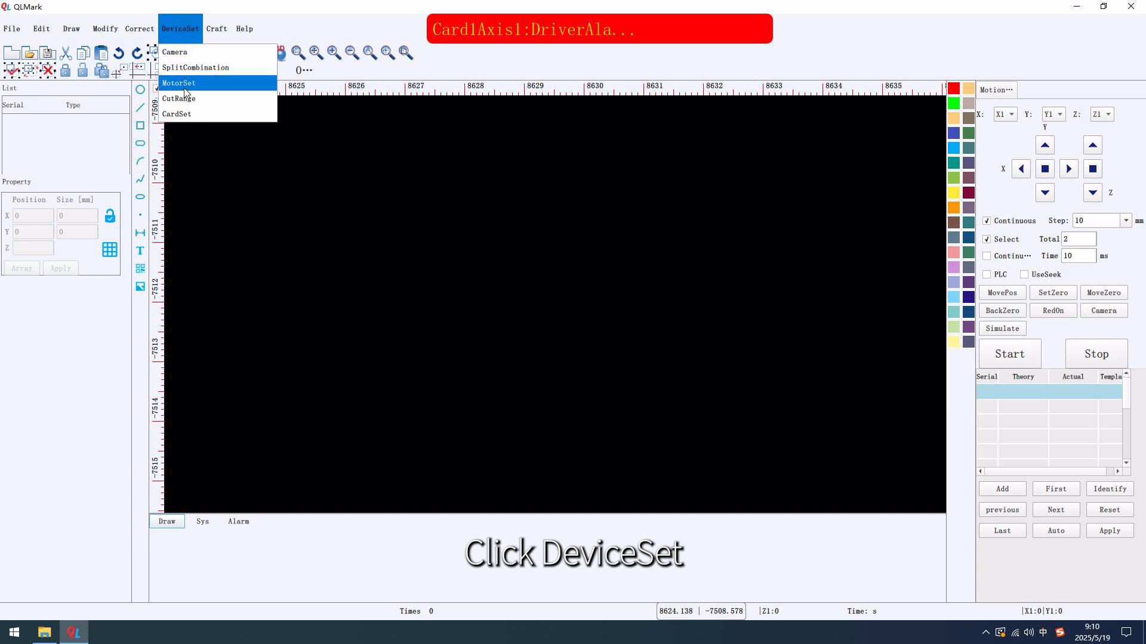
click(191, 81)
drag(477, 241, 410, 238)
text(0)
drag(550, 265, 476, 262)
text(0)
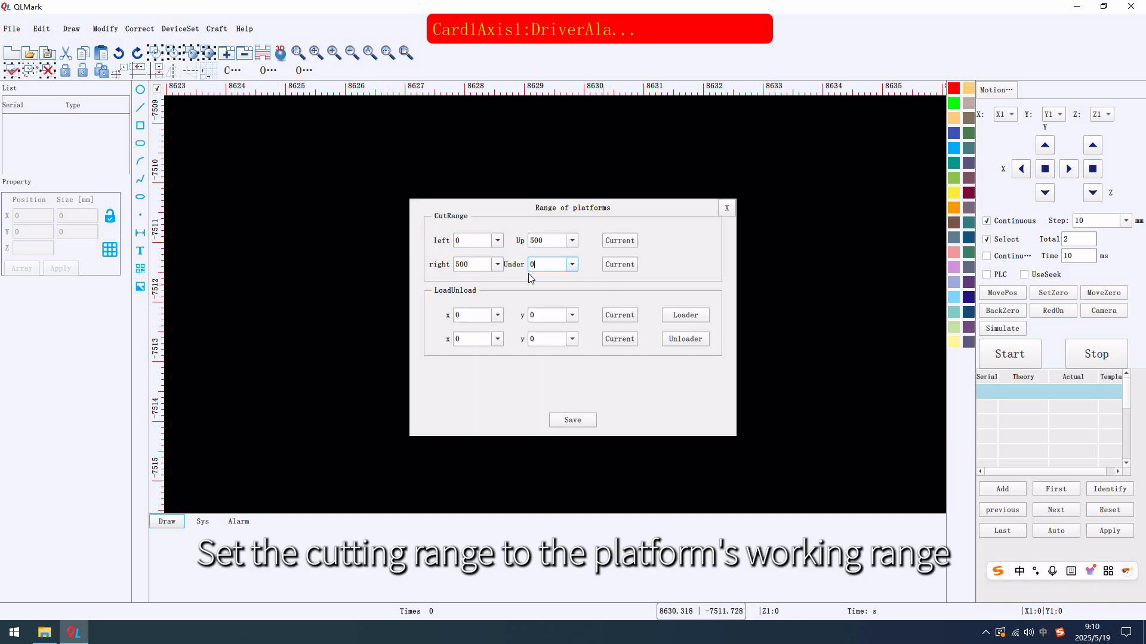
click(570, 419)
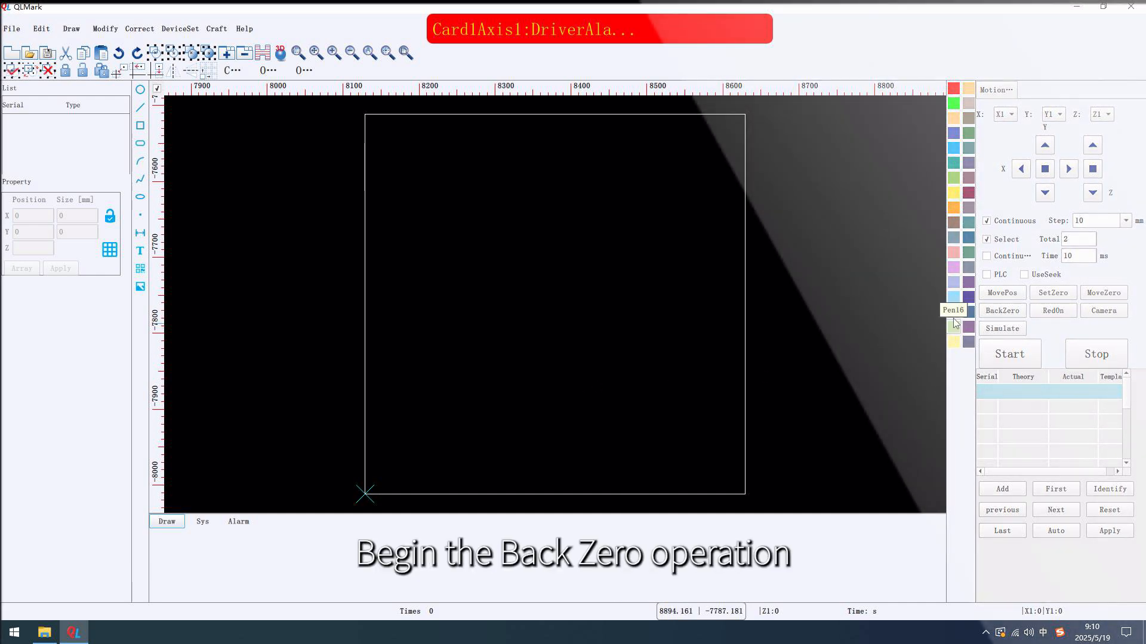
click(992, 317)
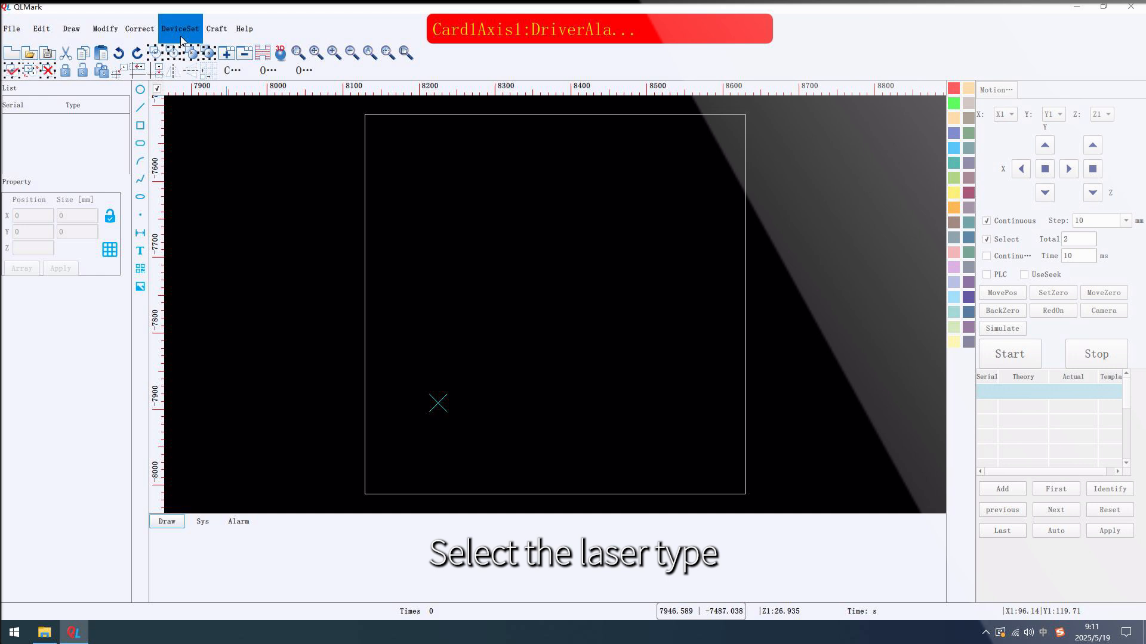
Set the laser type to Fiber with LightLeakage and MOPAFiber enabled, and switch the test laser on
click(182, 37)
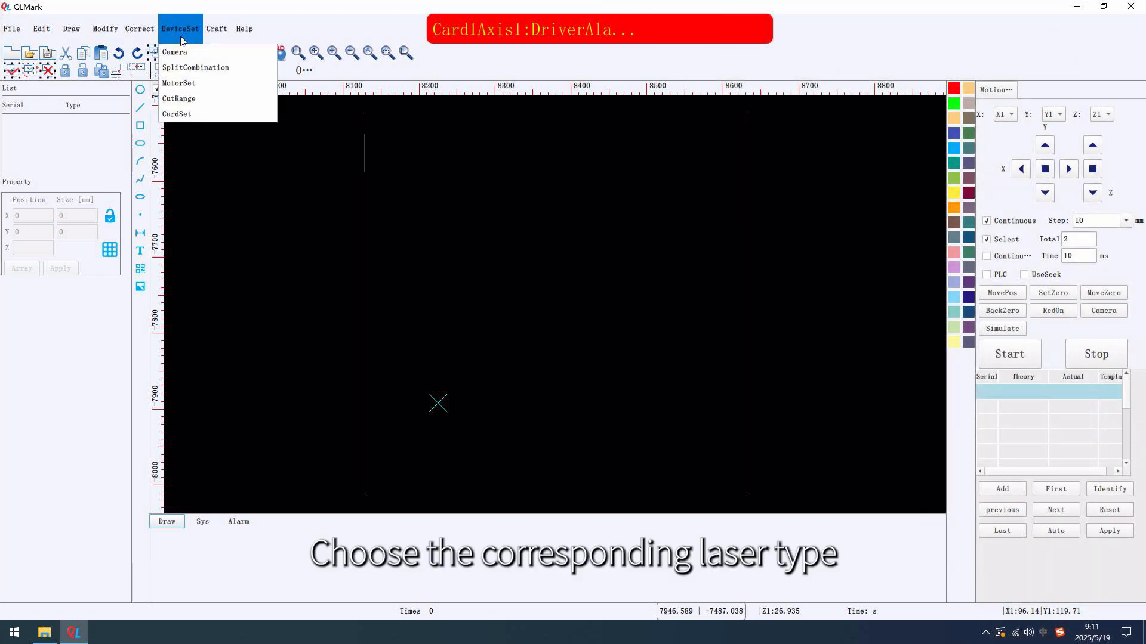
click(177, 68)
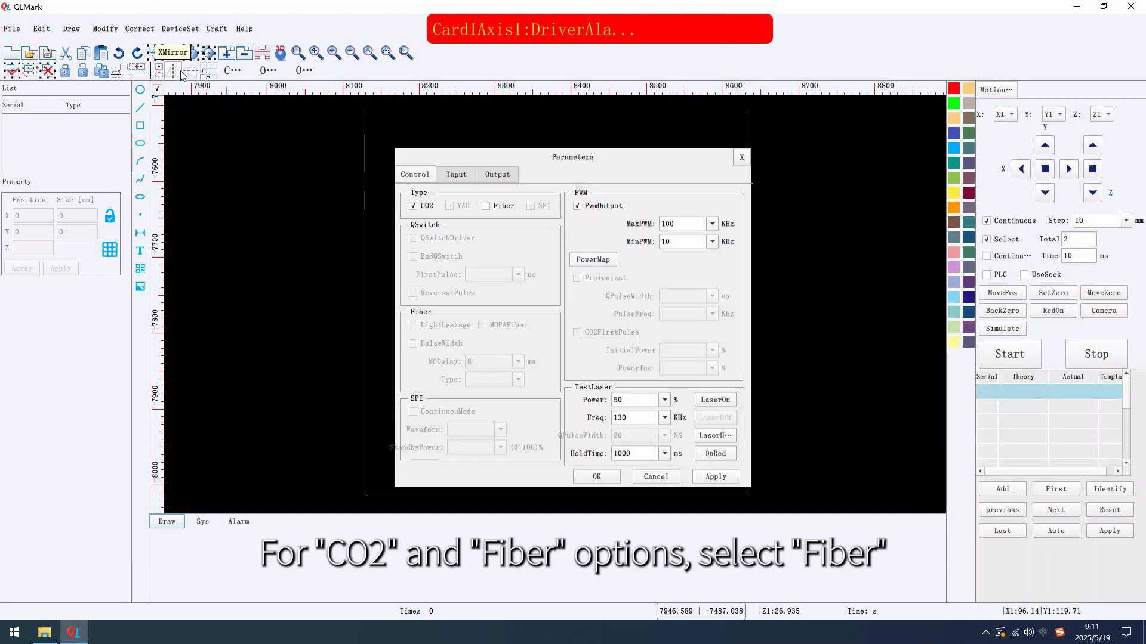
click(486, 206)
click(445, 323)
click(483, 325)
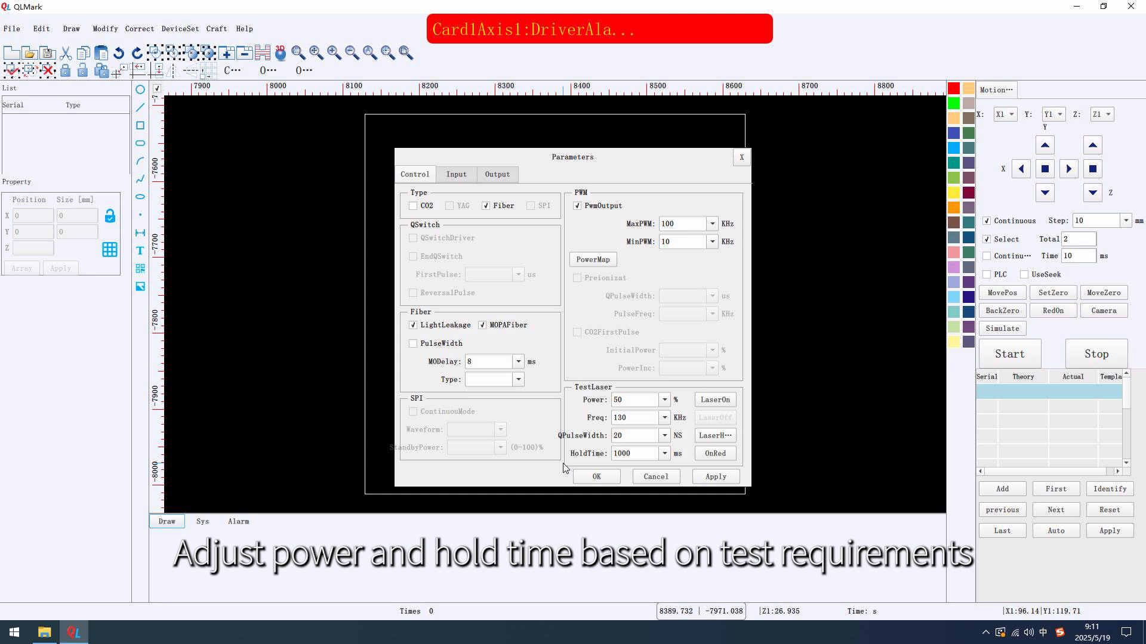
click(720, 399)
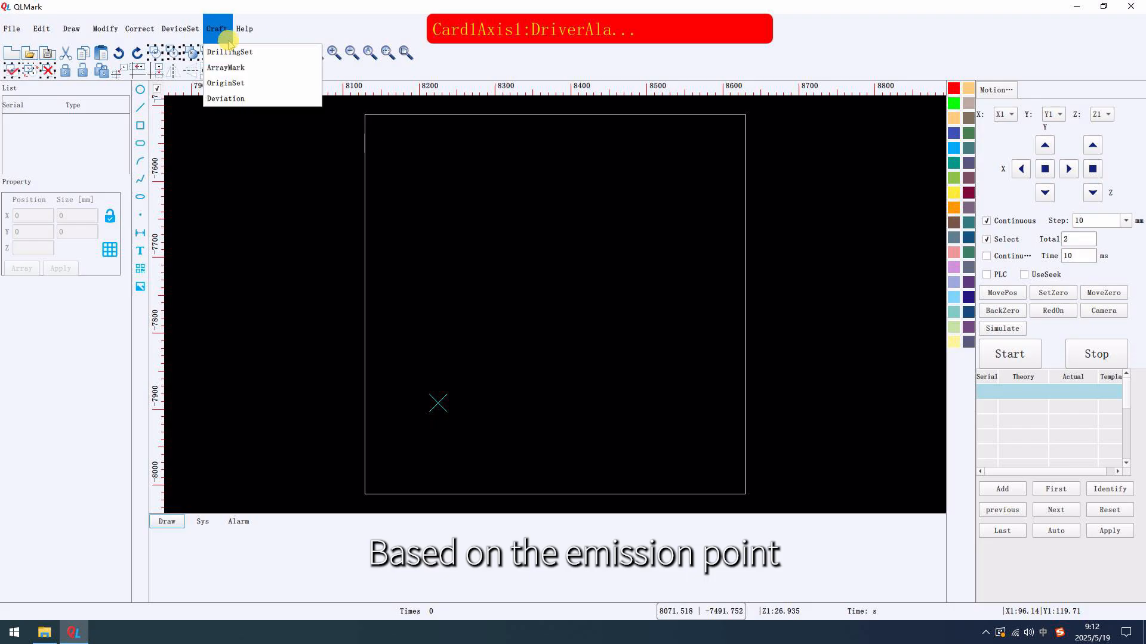
Open the drill settings and the galvanometer correction, and arrange the two dialogs side by side
click(236, 51)
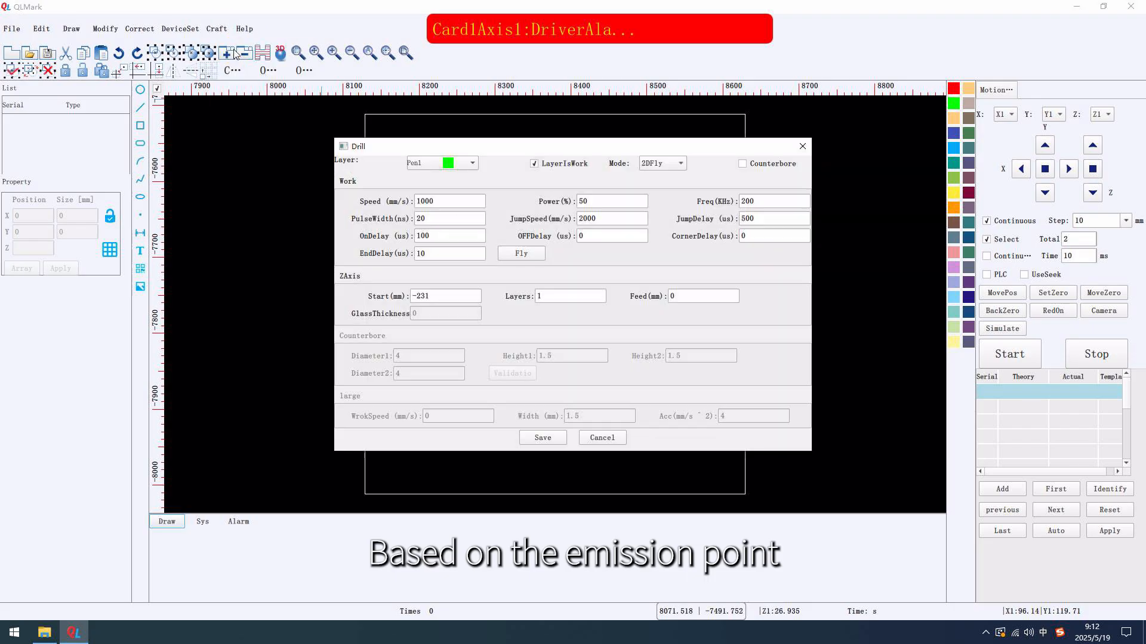
drag(552, 146, 666, 161)
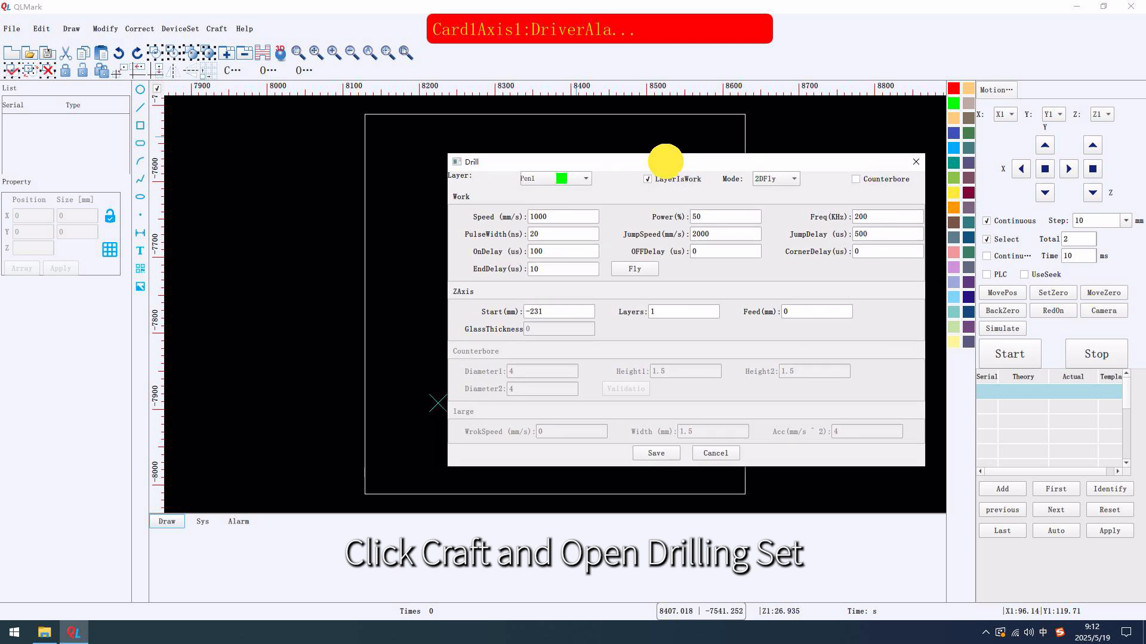
click(139, 28)
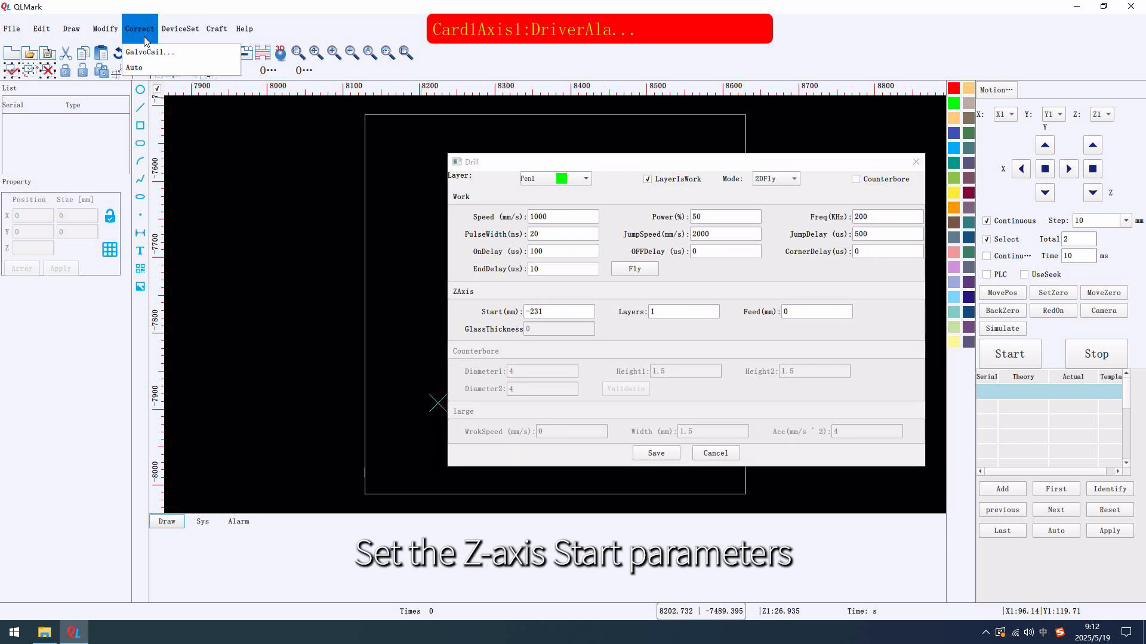
click(152, 51)
drag(396, 182, 73, 170)
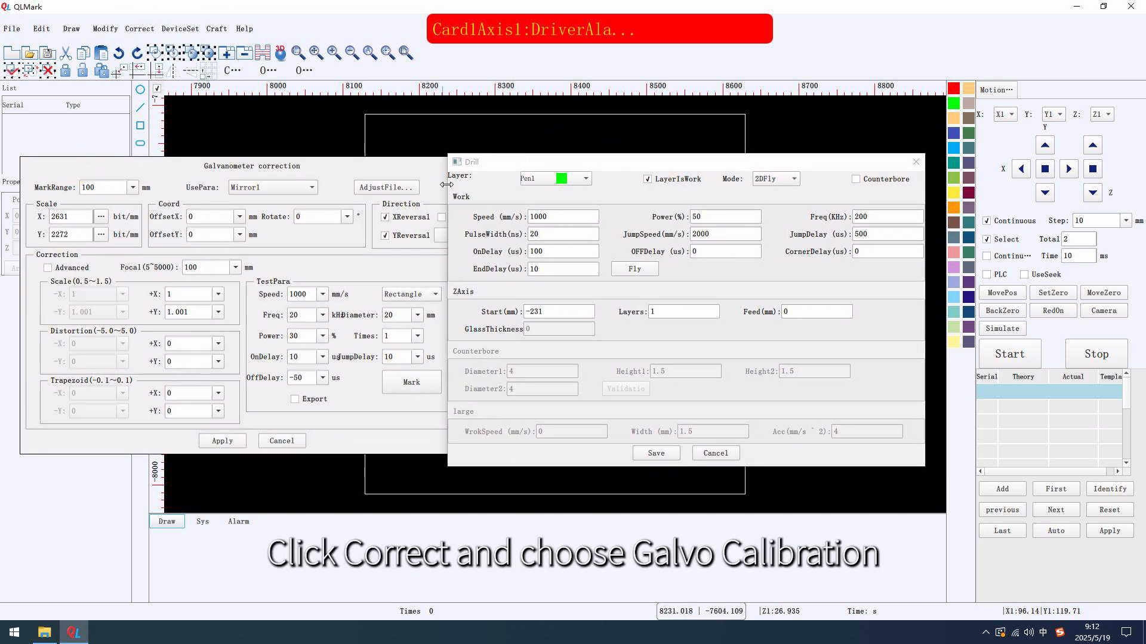
drag(520, 166, 565, 165)
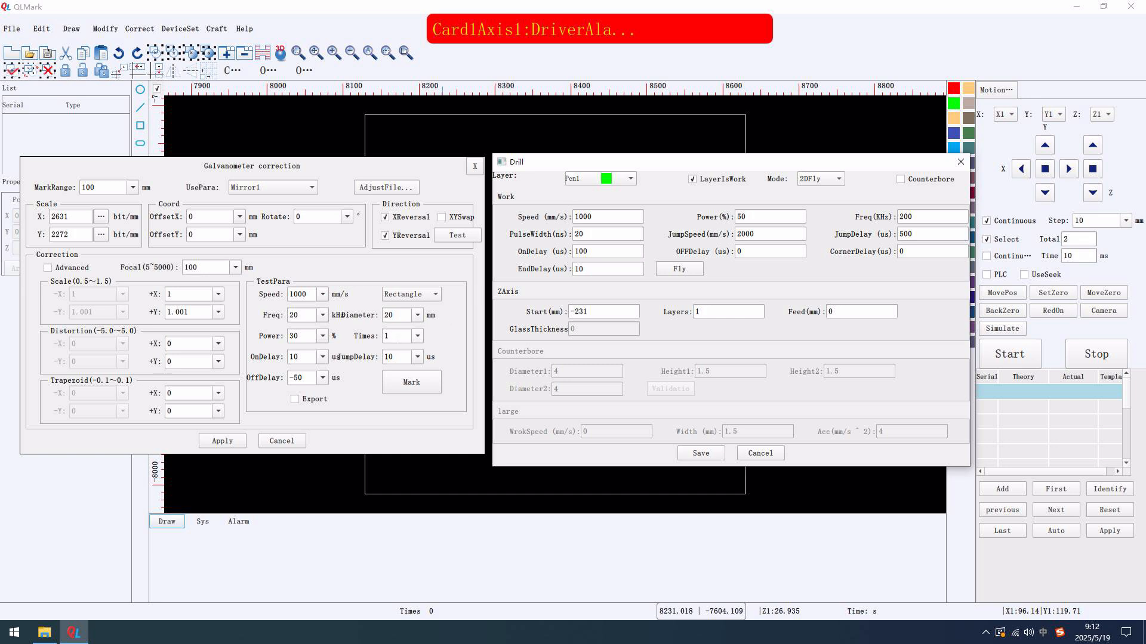
Run the test marking with Times 1000 while raising the Z axis into focus, and enter -16 as the drill's Z-axis start
click(398, 336)
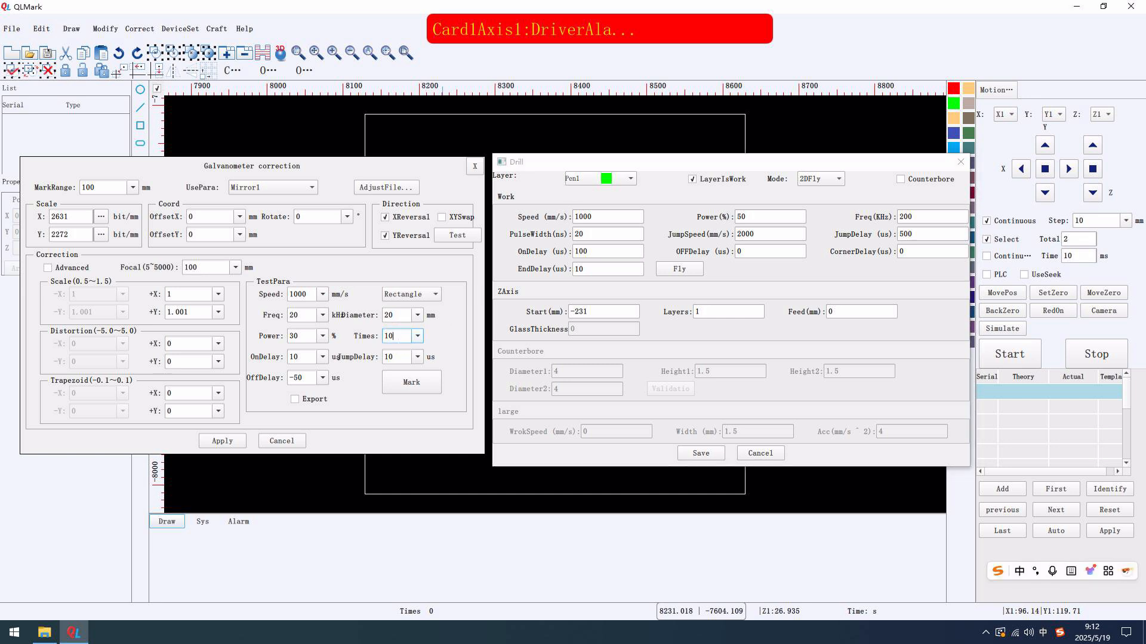
click(413, 385)
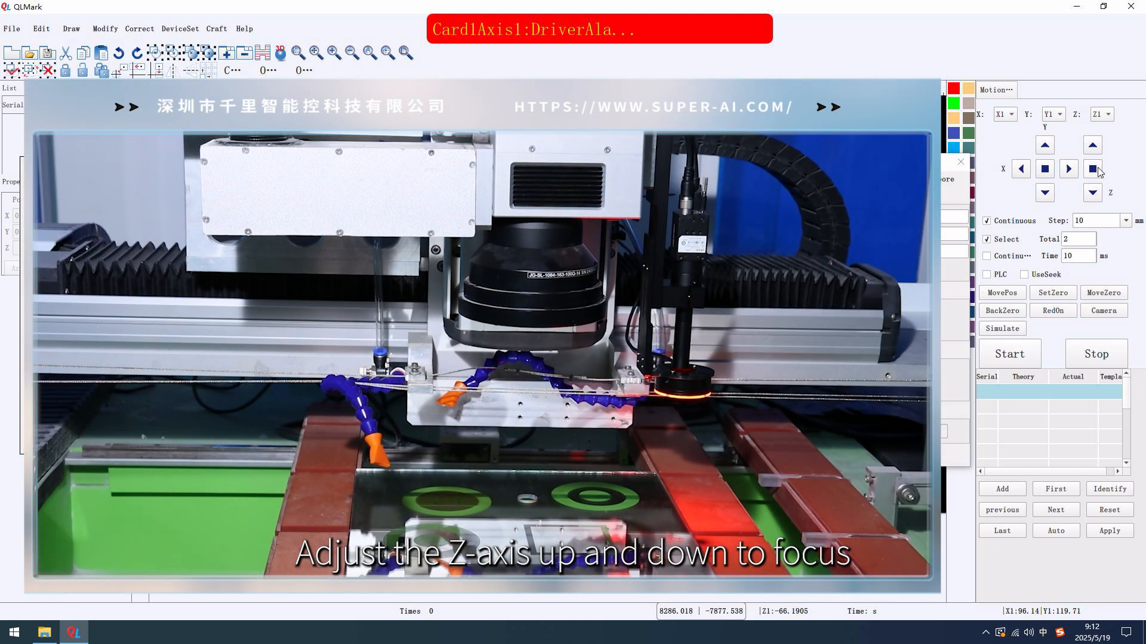
click(1094, 146)
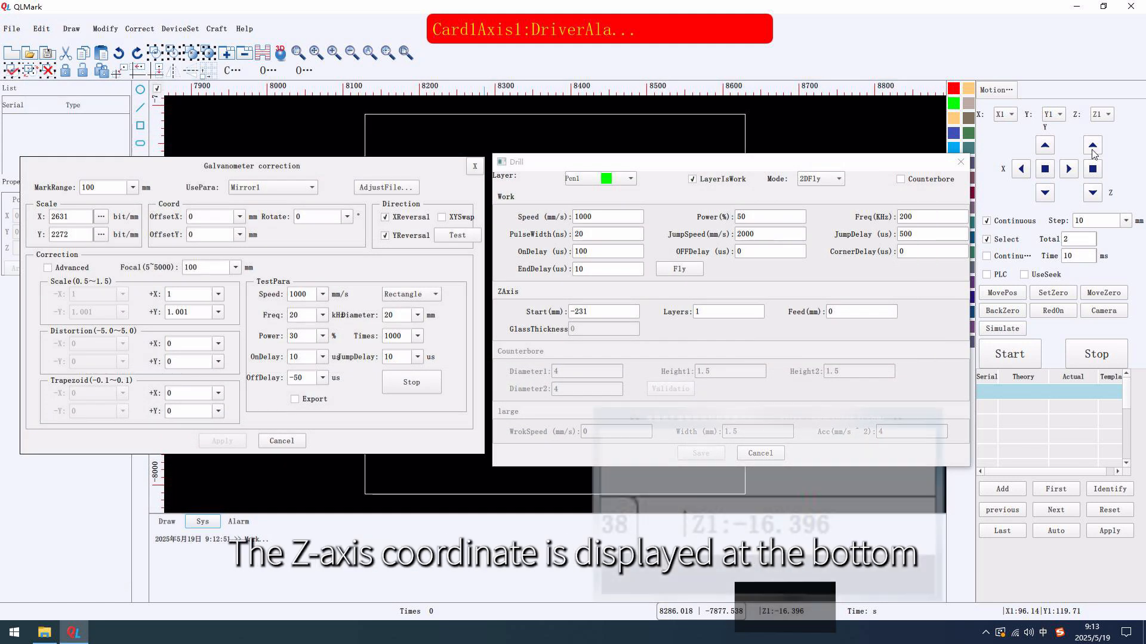
click(536, 307)
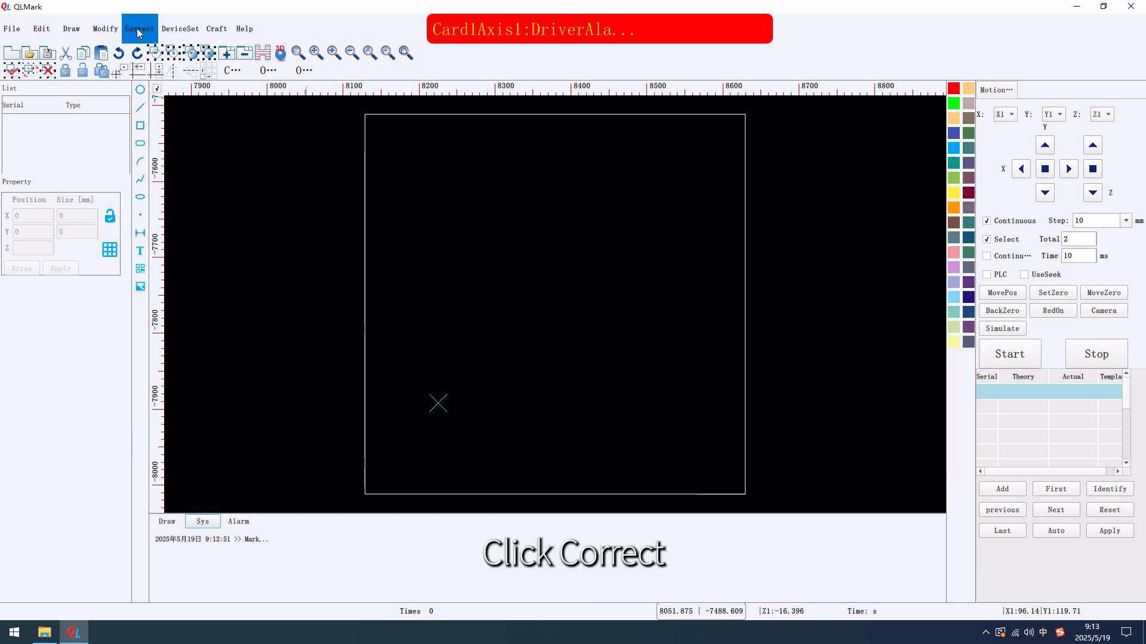
Reopen the galvanometer correction and set its mark range to 100 mm with Mirror1 as the parameter set
click(140, 28)
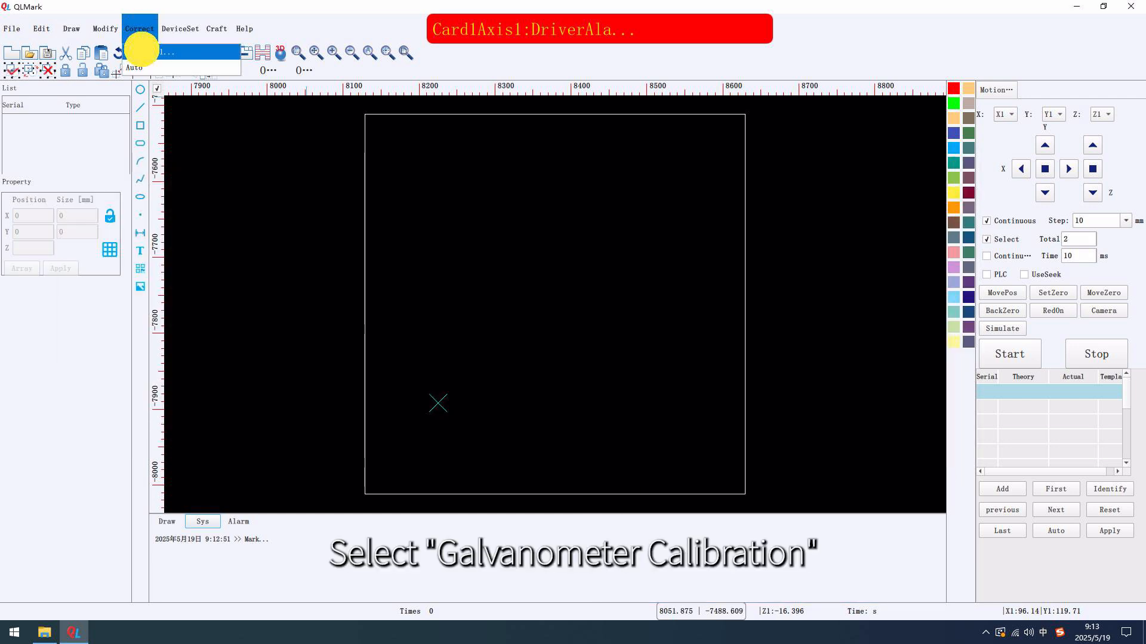
click(142, 46)
drag(319, 167, 597, 167)
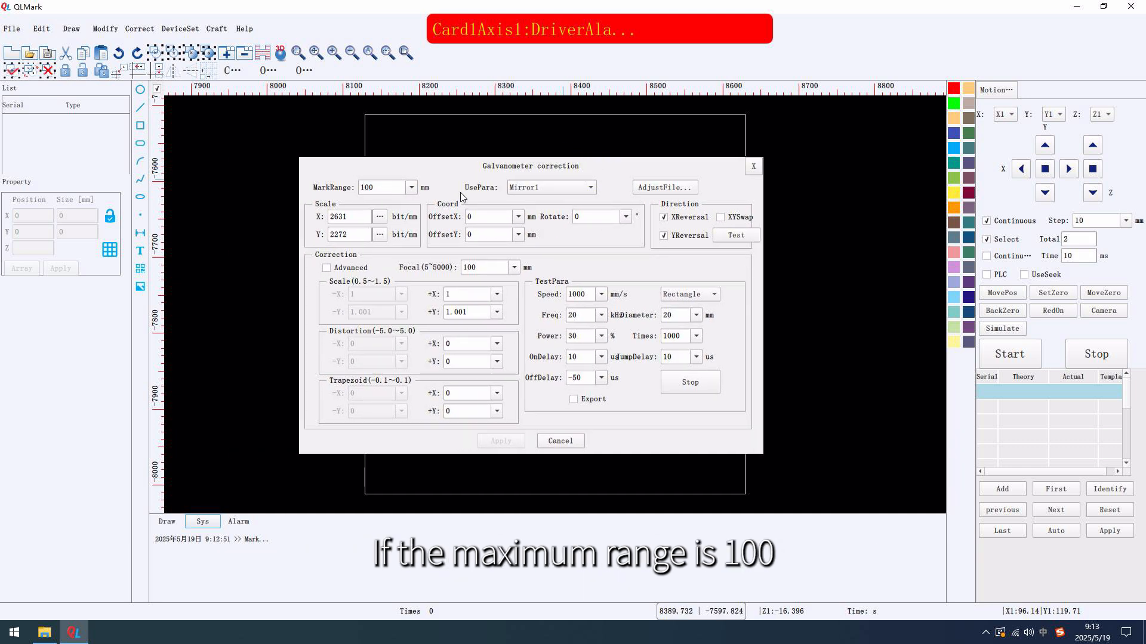
click(371, 188)
text(100)
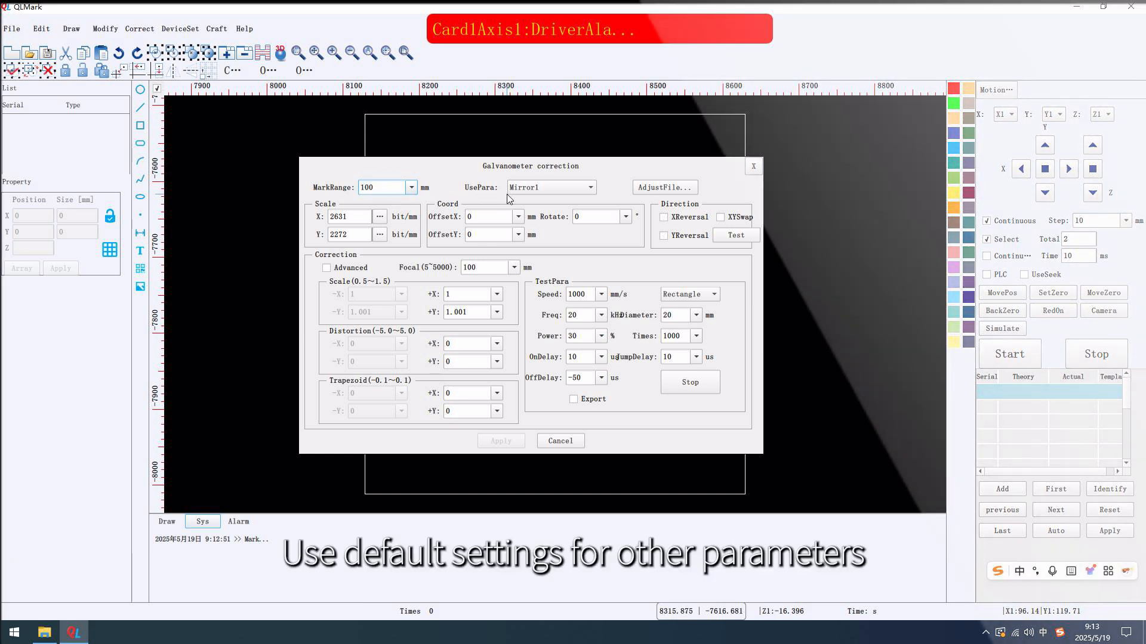
click(543, 189)
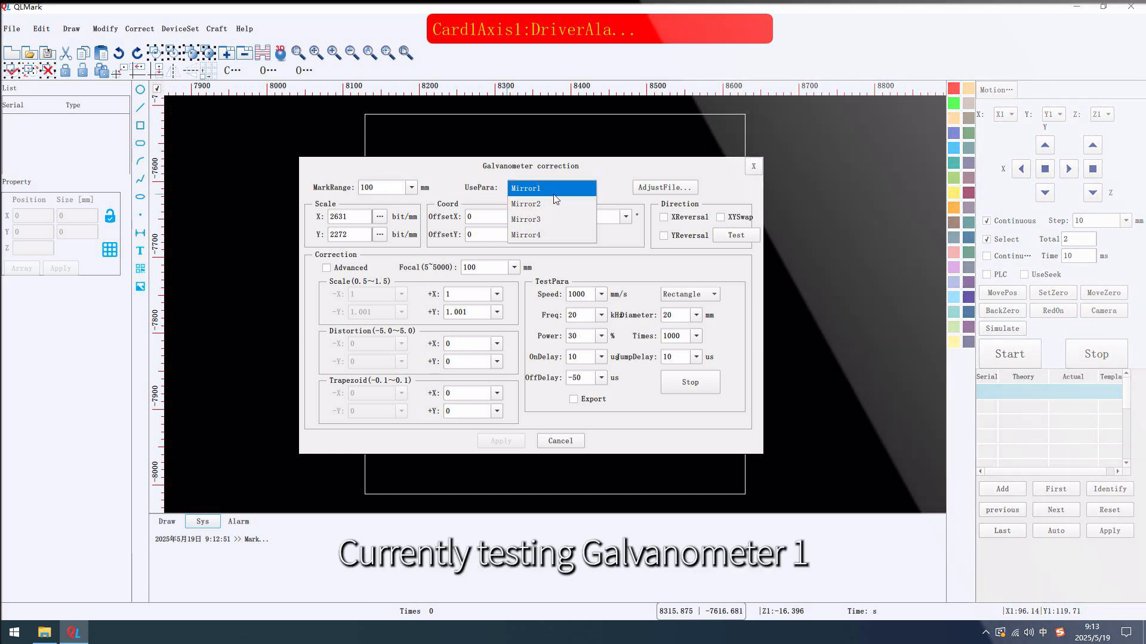
click(541, 190)
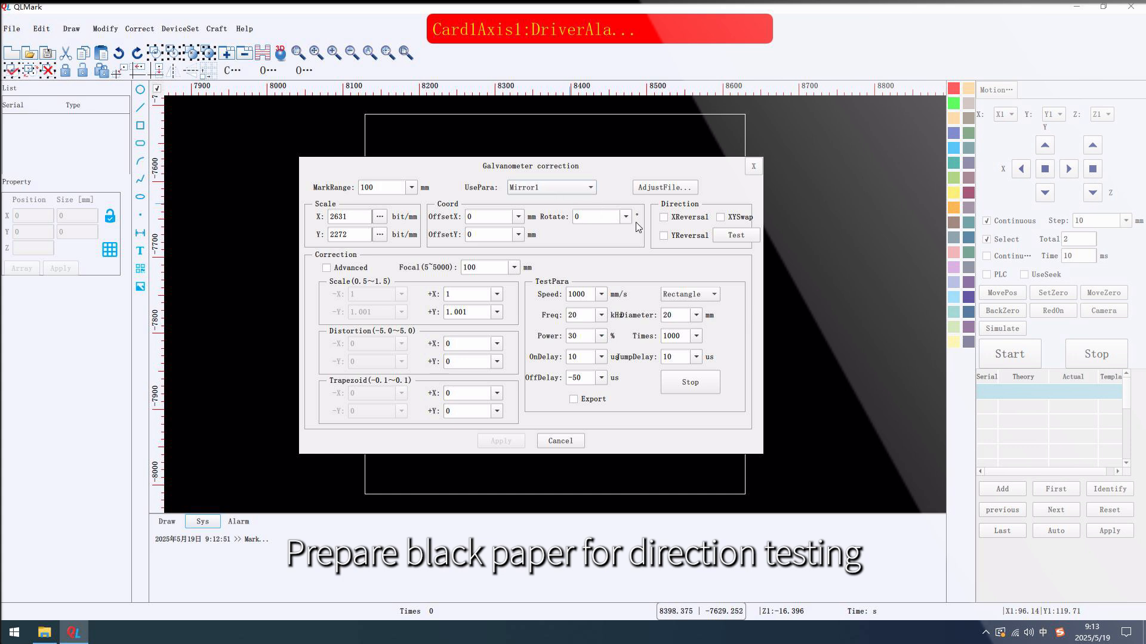
Test the galvanometer's direction, enable XReversal and XYSwap, and run the direction test again
click(736, 237)
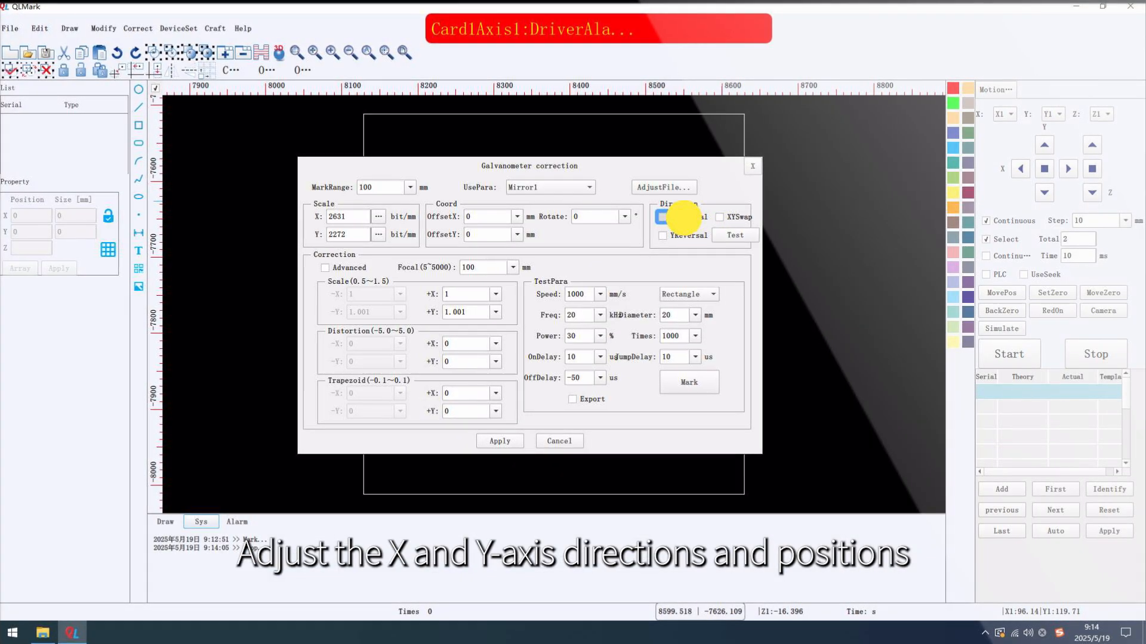
click(684, 218)
click(734, 221)
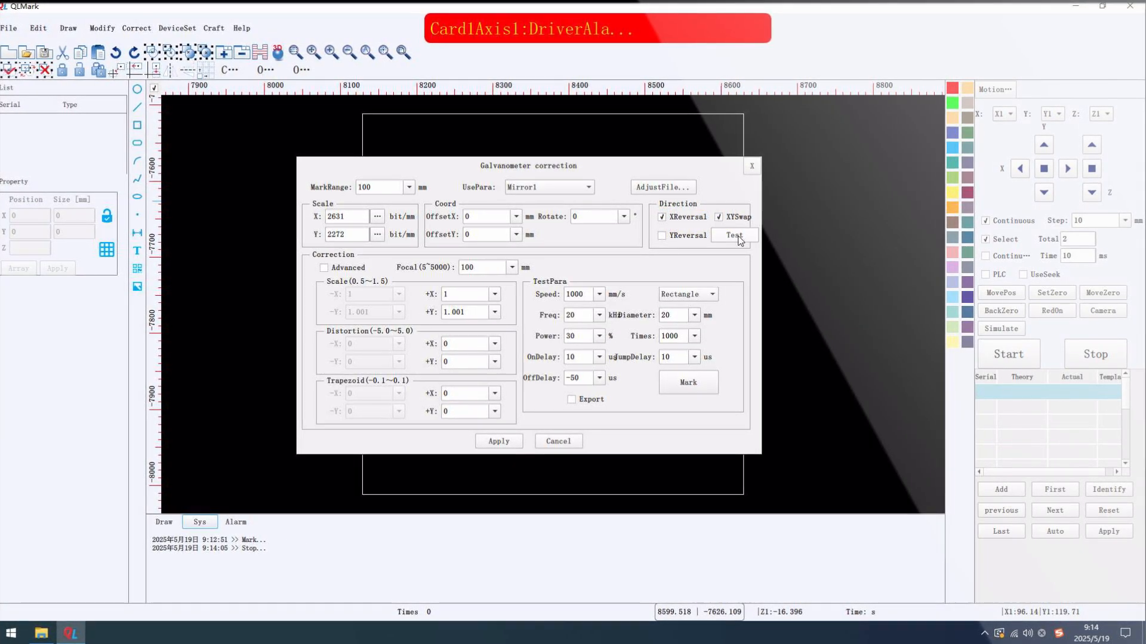
click(738, 237)
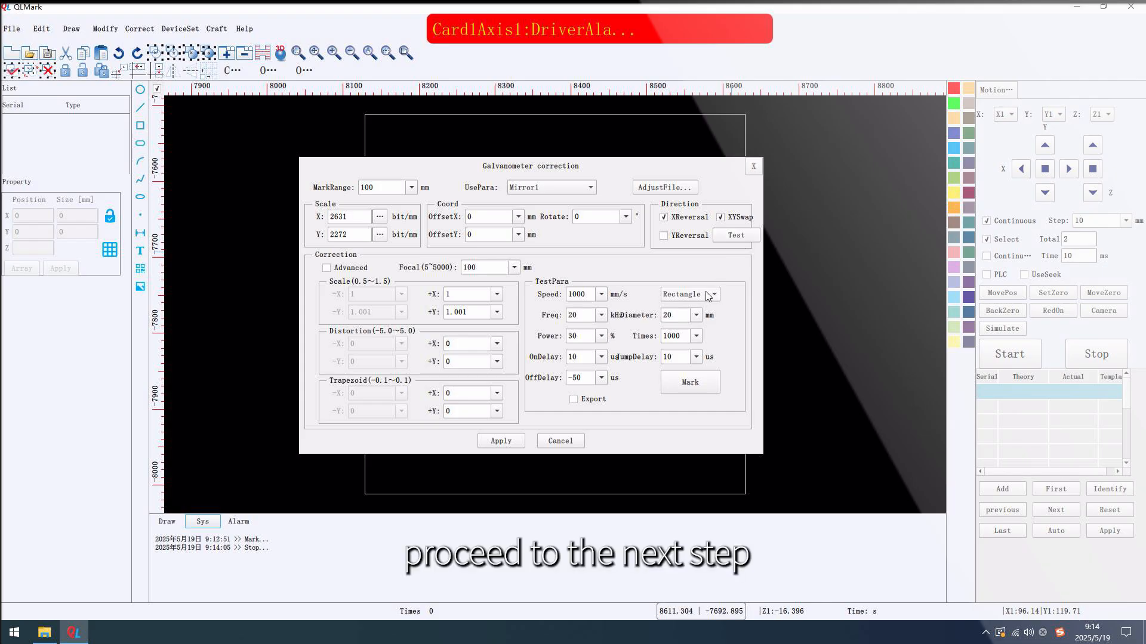
Choose Rectangle as the test pattern with diameter 20 mm and Times 1, and mark it
click(708, 295)
click(697, 314)
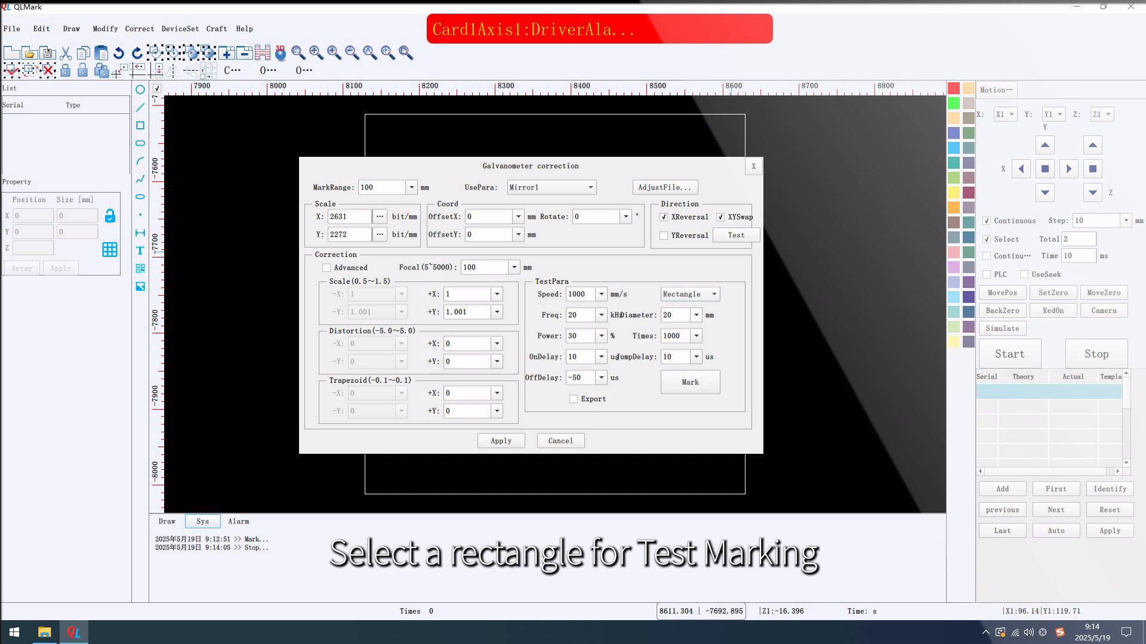
drag(679, 315, 624, 314)
drag(683, 336, 633, 338)
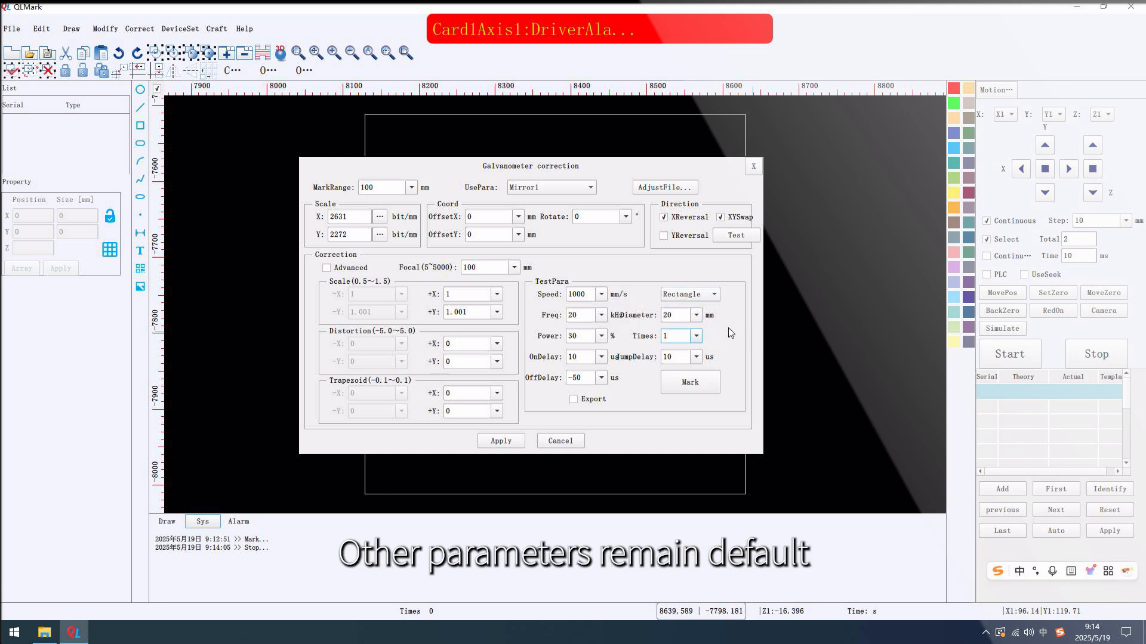
click(692, 383)
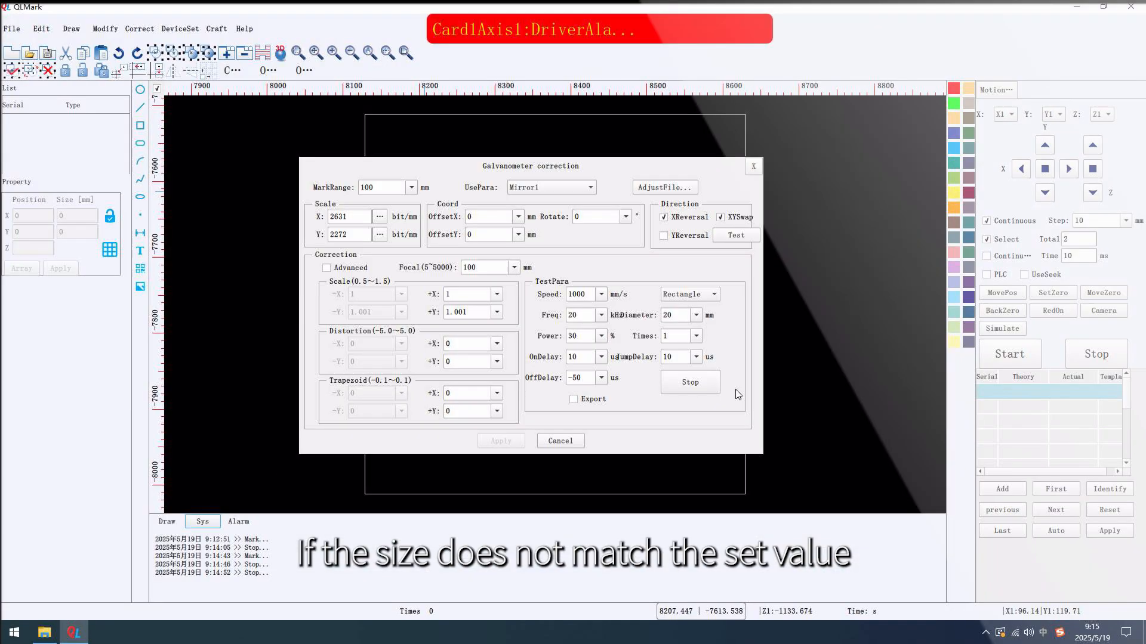
Recalculate the X scale by entering an actual length of 19 mm
click(379, 216)
double_click(537, 304)
text(19)
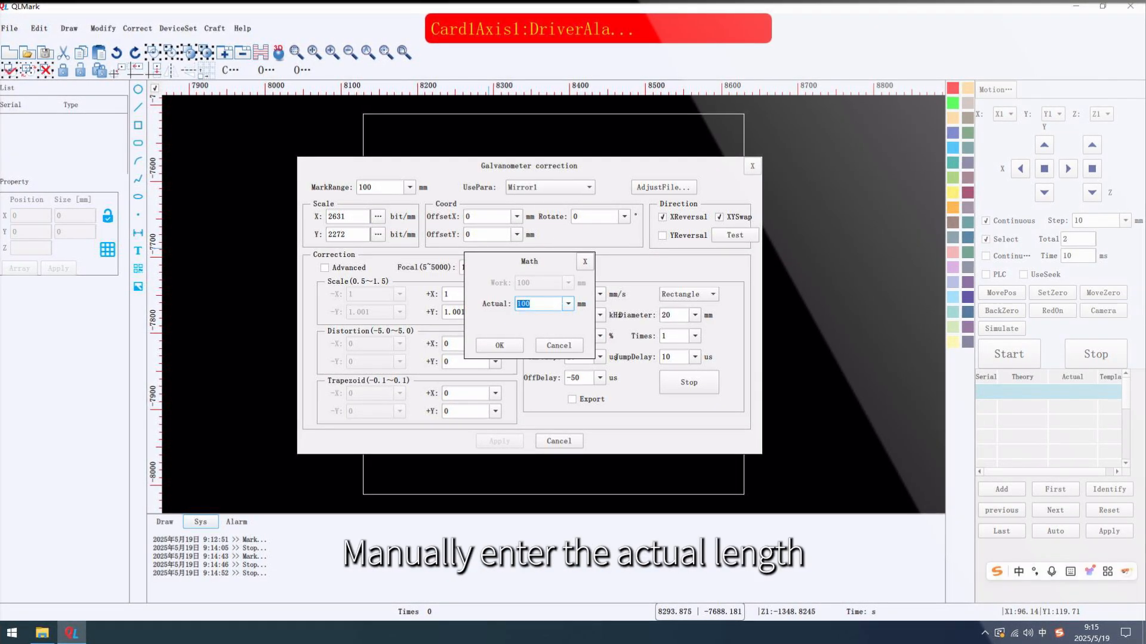
click(499, 345)
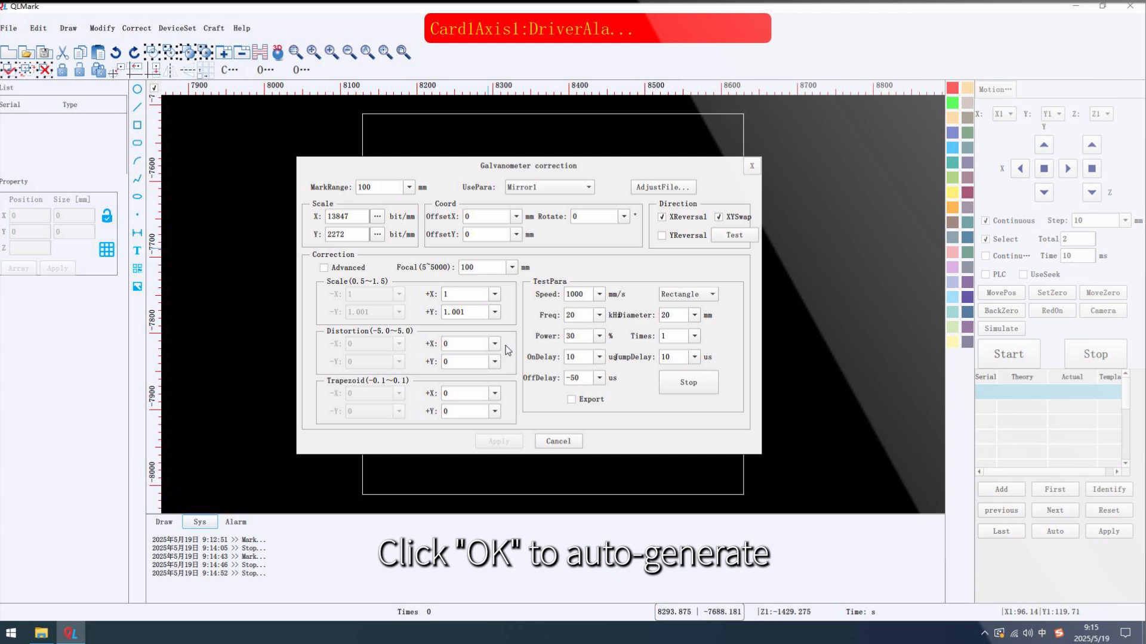
Recalculate the Y scale from the actual length marked along Y, and mark the test rectangle again
click(377, 234)
double_click(519, 303)
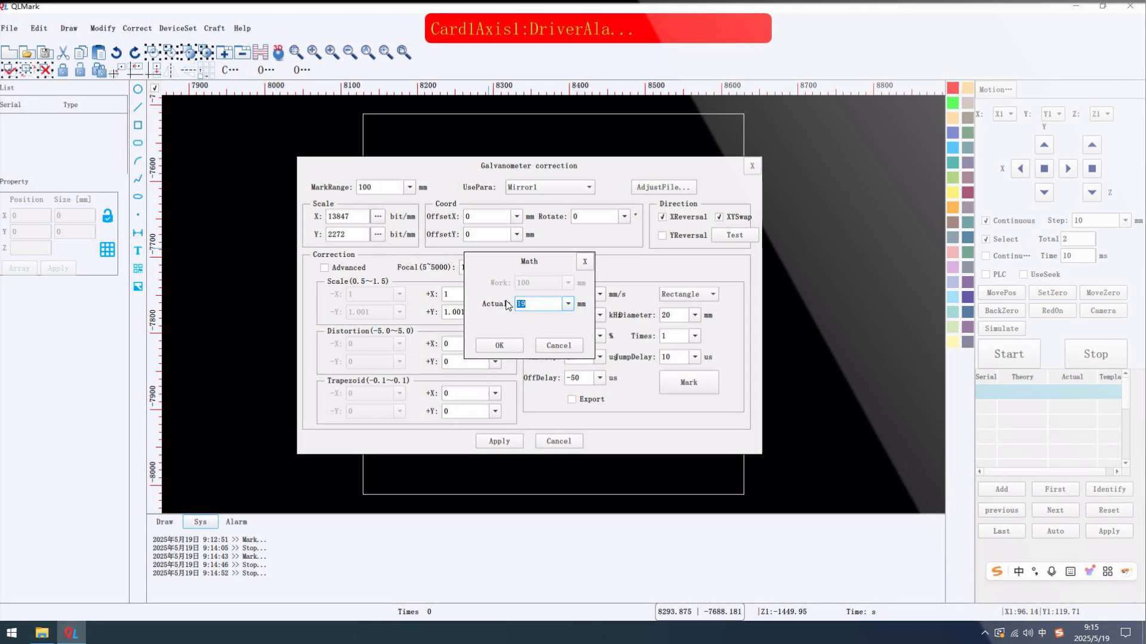
click(499, 345)
click(691, 385)
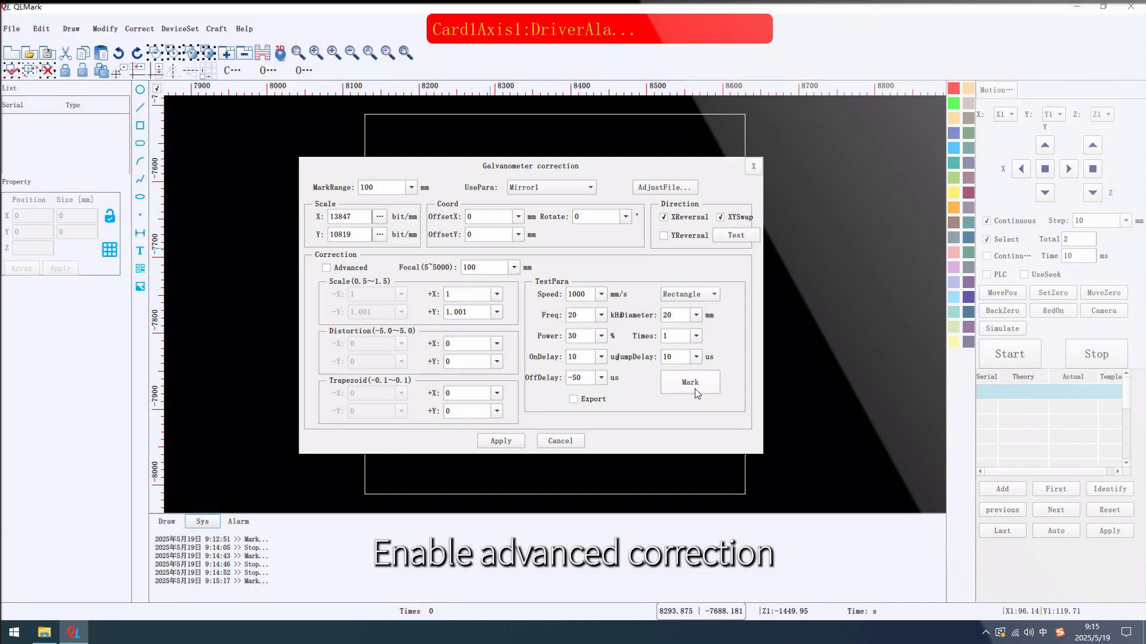
Enable Export for the test marking and set the +X and +Y correction scales to 0.5
click(591, 400)
click(468, 295)
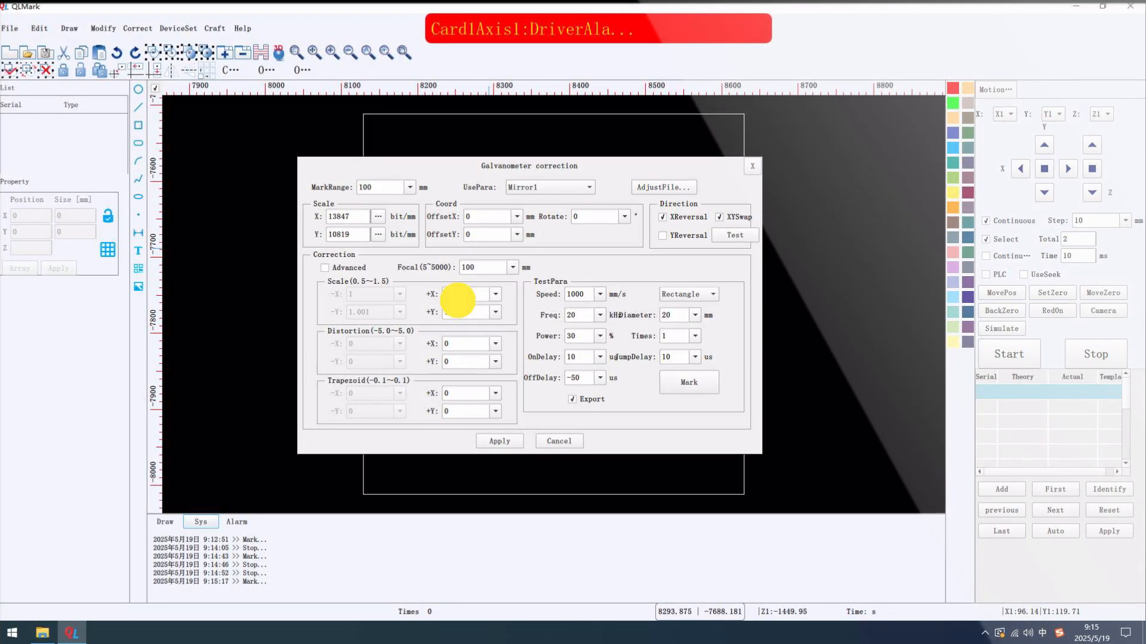
text(0.5)
key(Tab)
text(0.5)
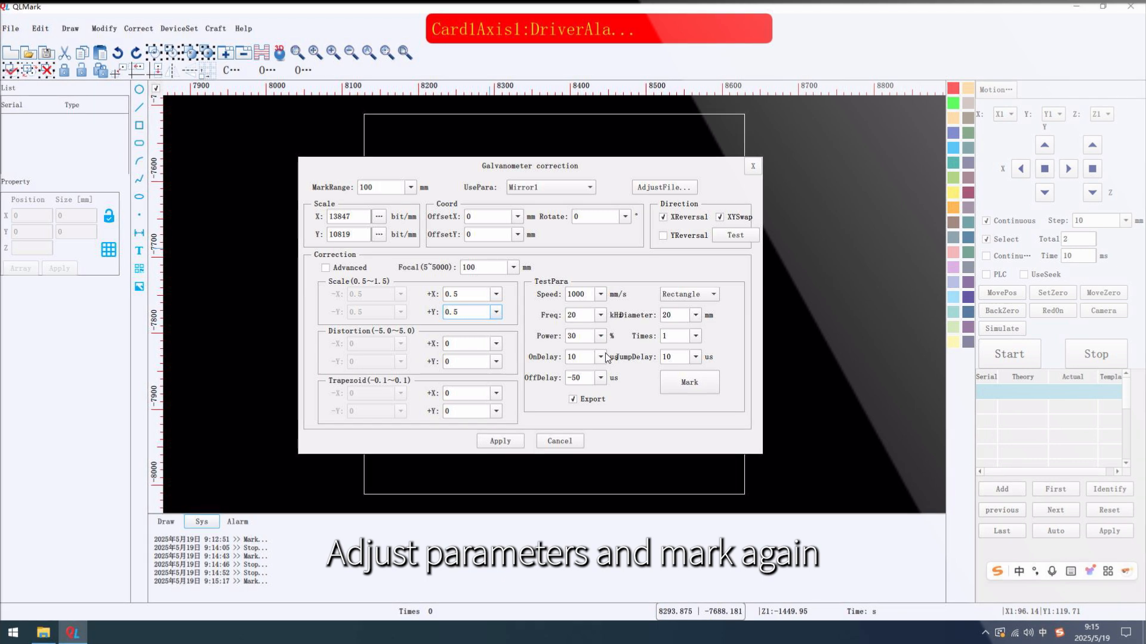
Mark the test rectangle again with the adjusted galvanometer correction
click(690, 387)
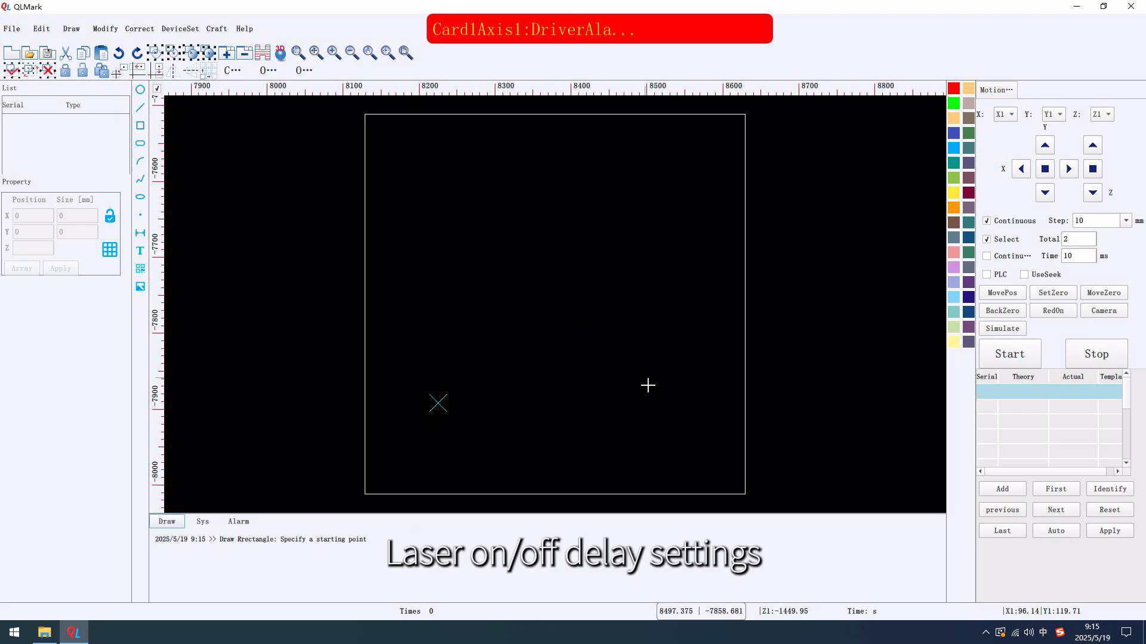
Draw a rectangle about 20.4 mm wide and 19.6 mm high inside the work area
click(645, 396)
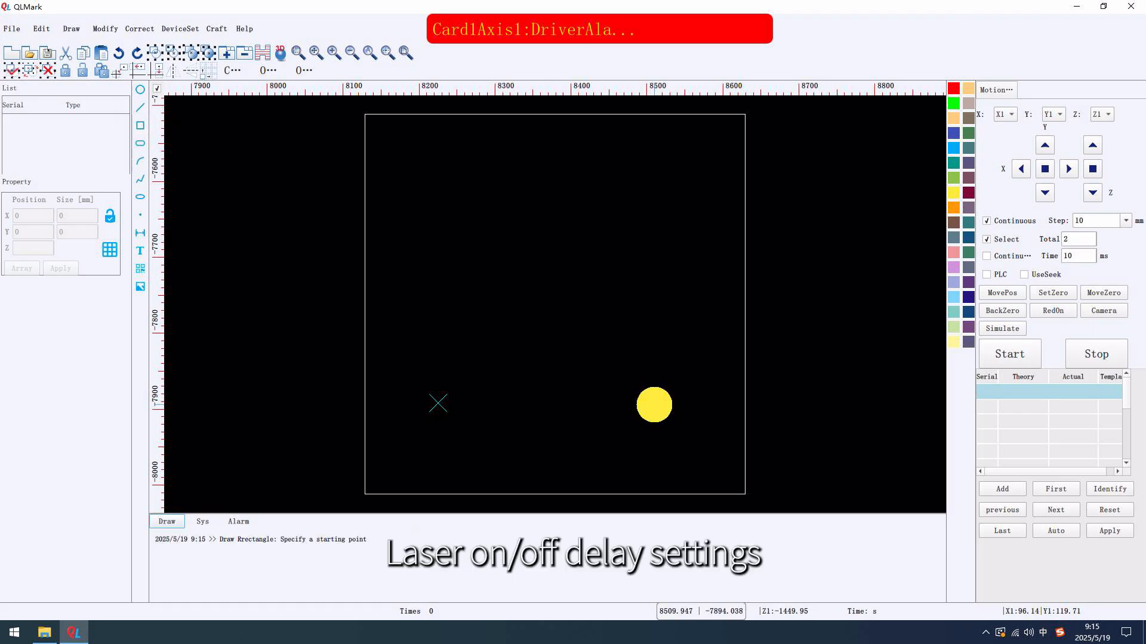
click(654, 406)
scroll(656, 412, up, 5)
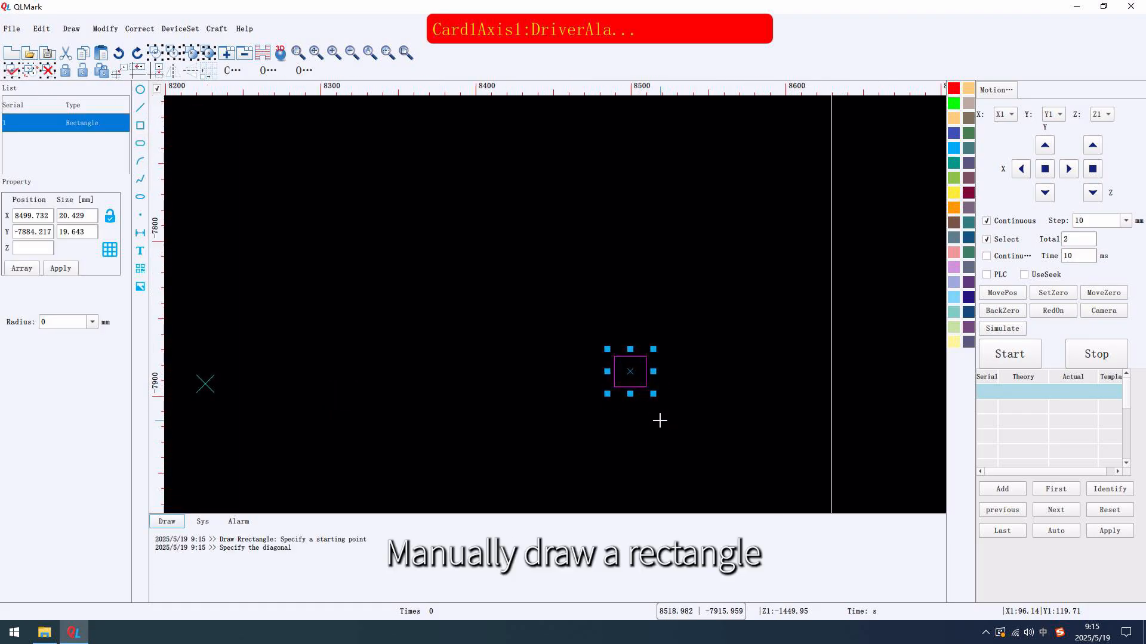
Open the drilling settings and set the processing mode to 2DFly
click(219, 30)
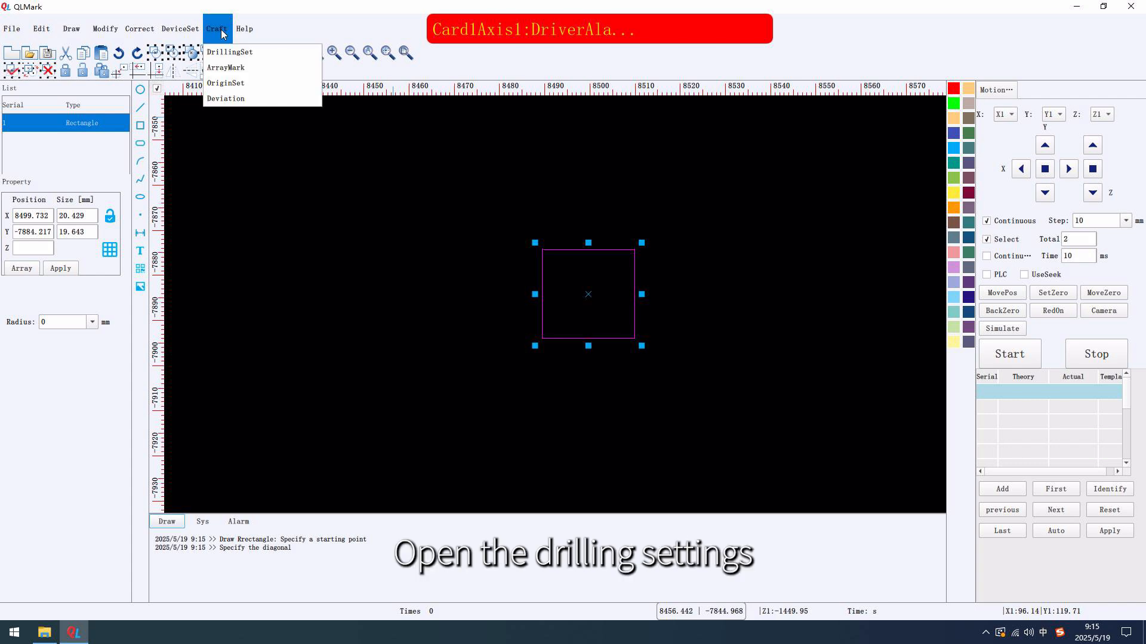
click(229, 53)
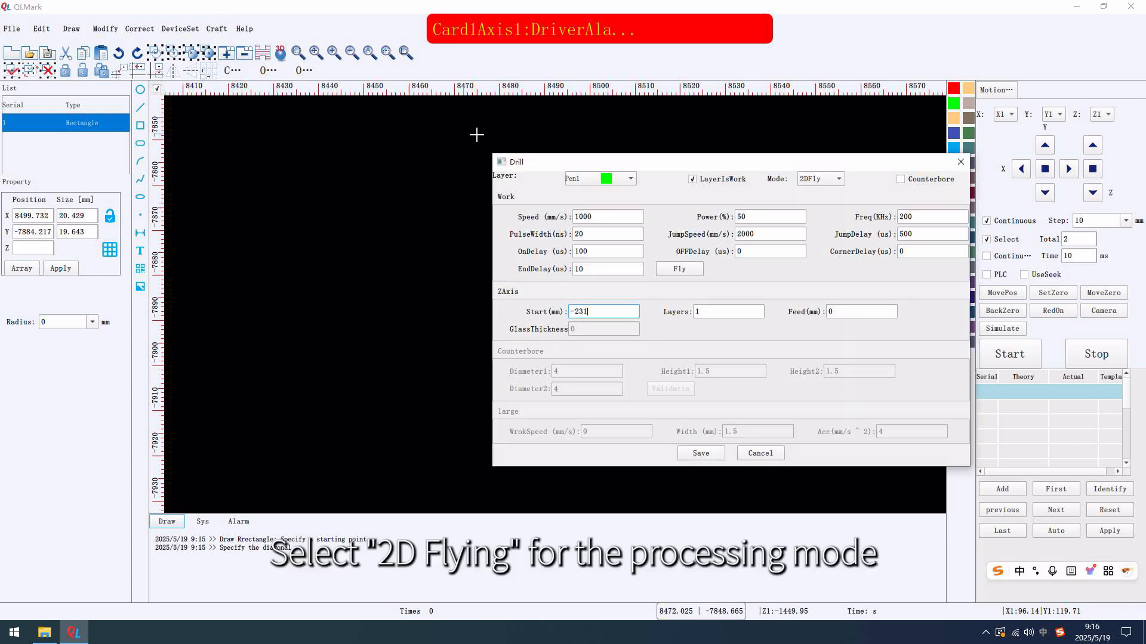
drag(621, 163, 509, 168)
click(685, 183)
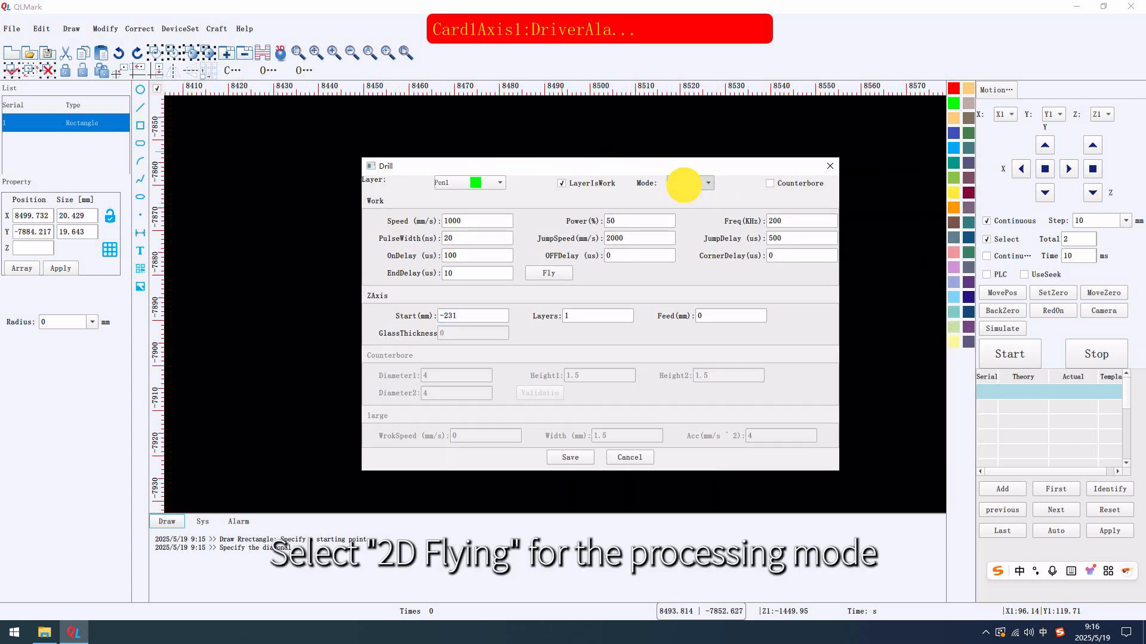
click(687, 220)
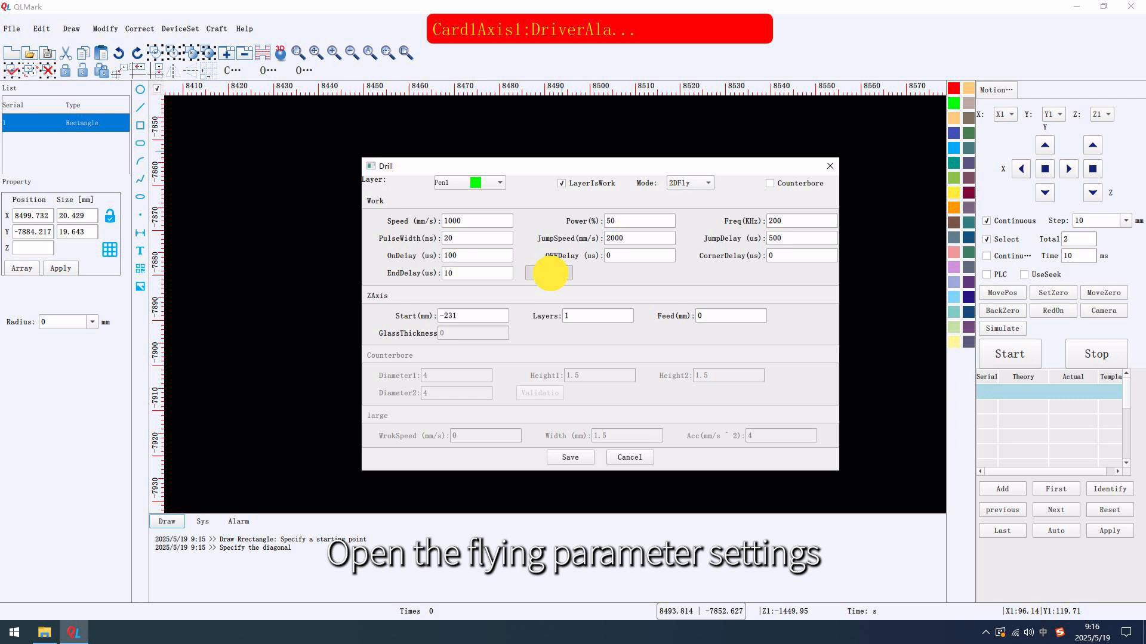
In the flying parameters, set Mode to Intelligent fill, FlyPath to Bow and Spacing to 3 mm
click(549, 273)
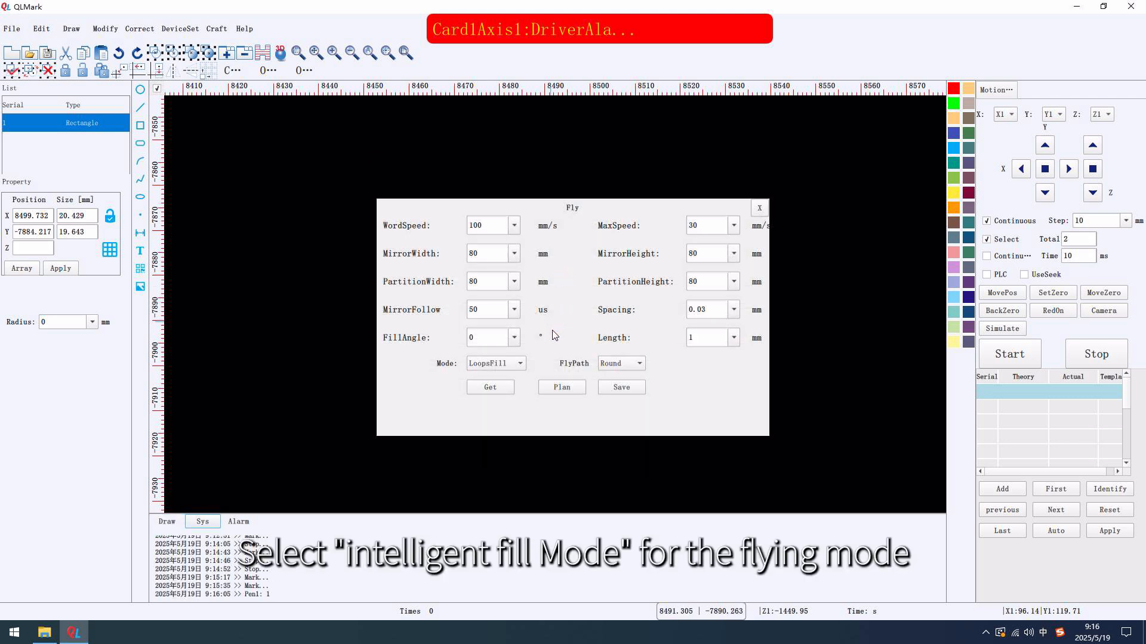
click(520, 363)
click(500, 425)
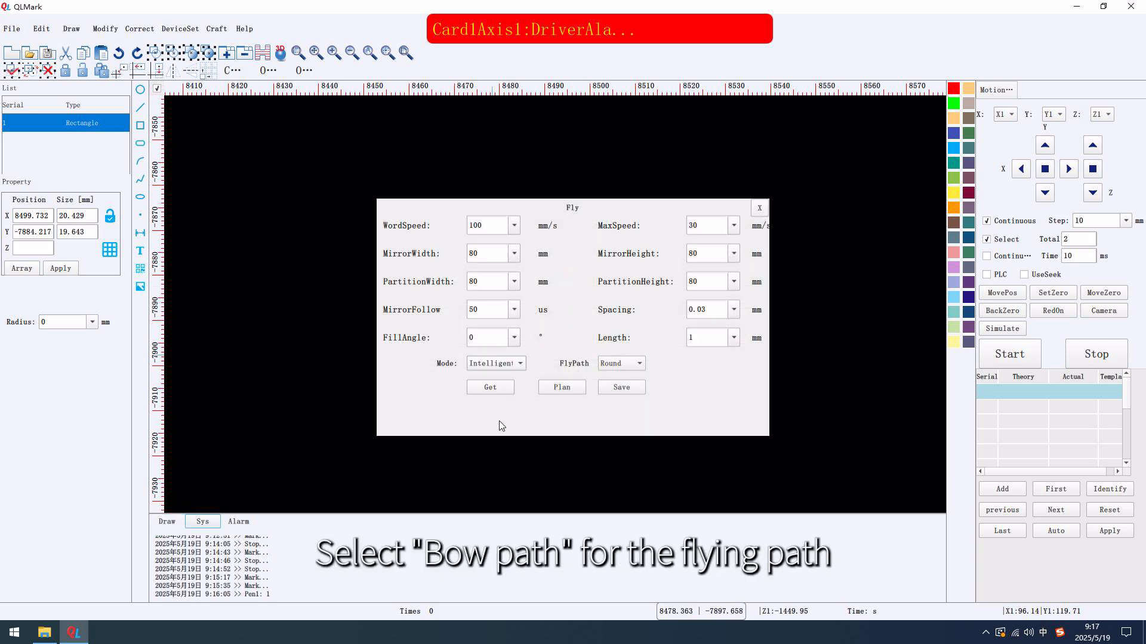
click(621, 363)
click(616, 381)
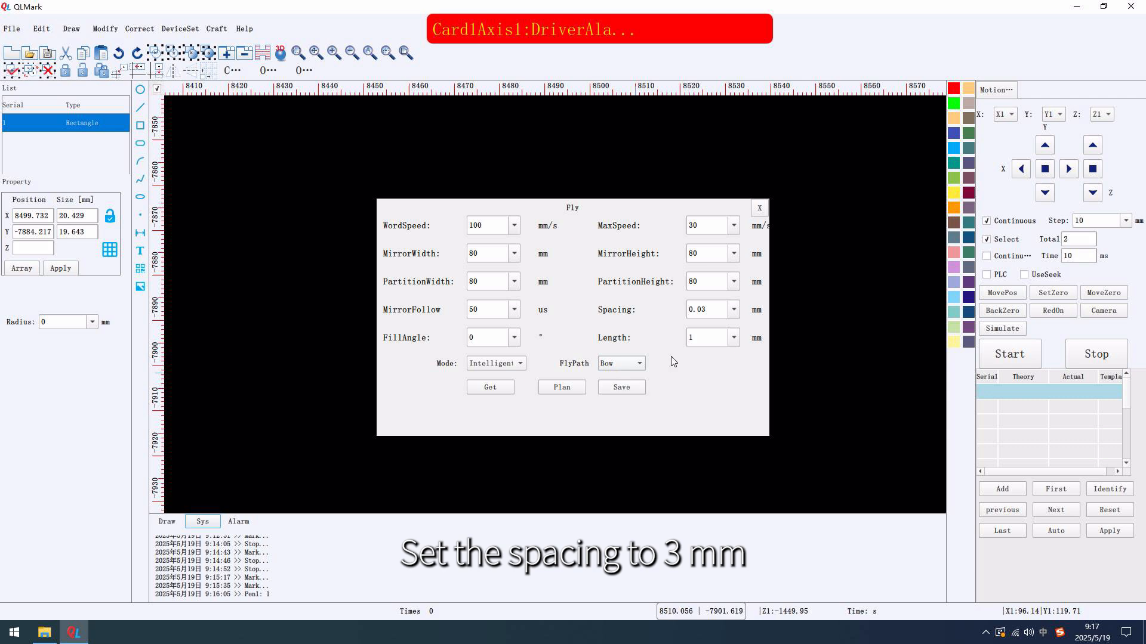
double_click(698, 309)
Get and plan the rectangle's fly data, save the flying parameters, and start marking
click(500, 388)
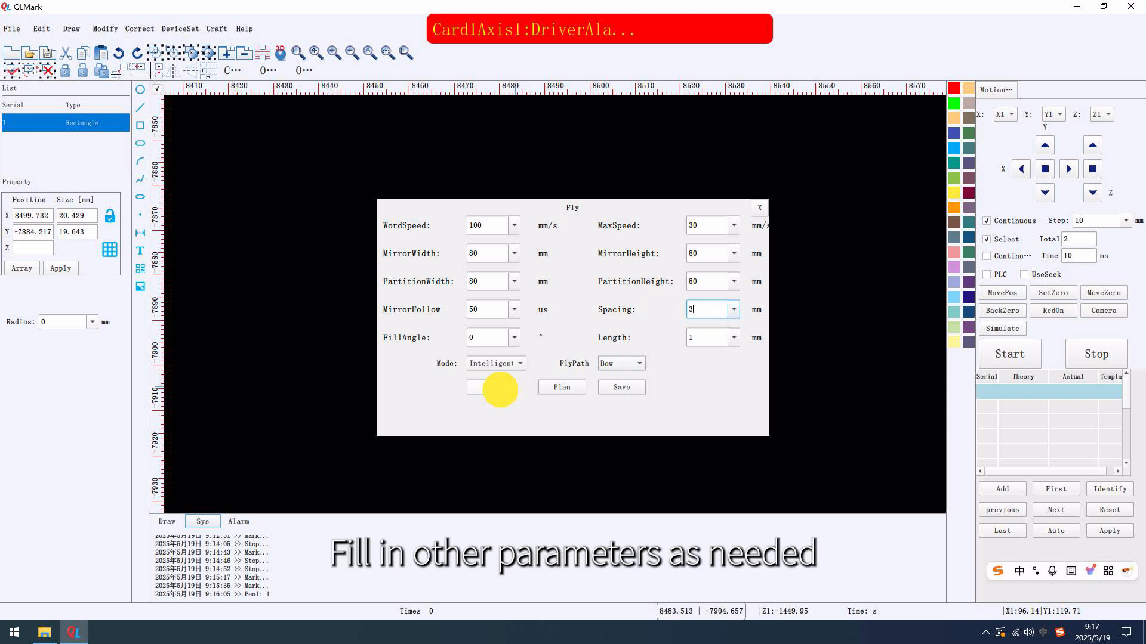
click(559, 387)
click(597, 321)
click(617, 383)
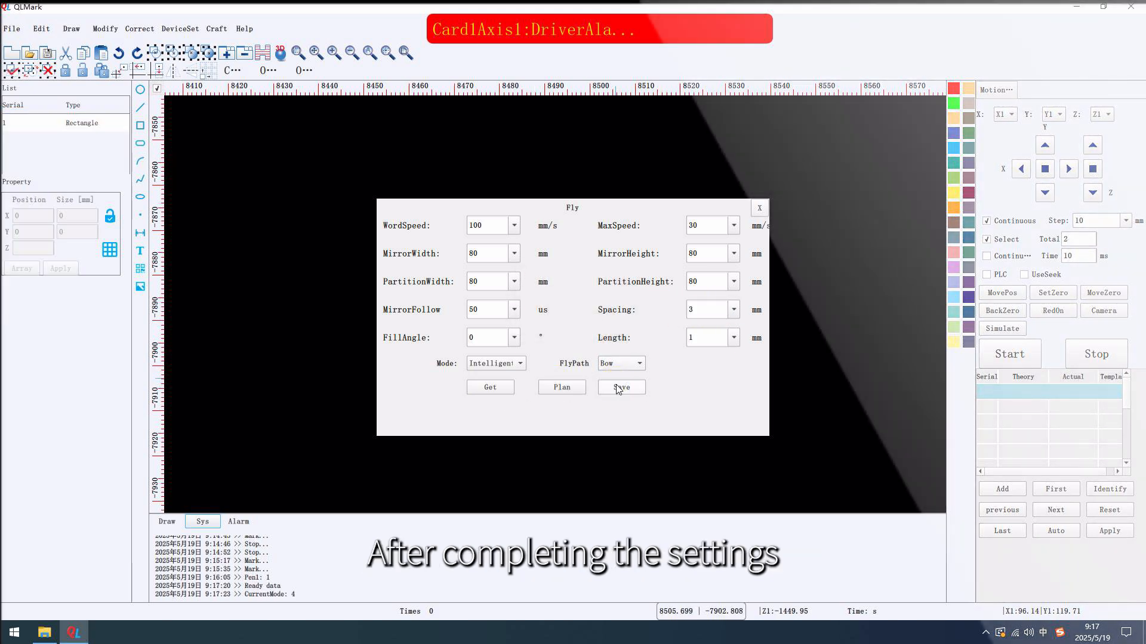
click(1008, 356)
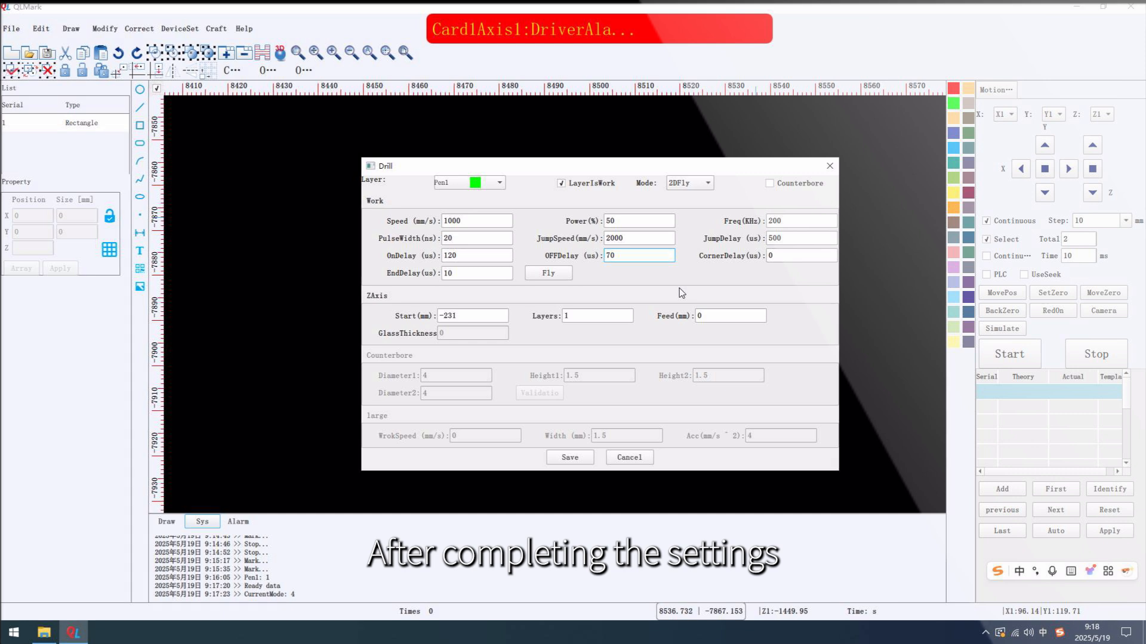
Save the drilling settings with OnDelay 120 us and OFFDelay 70 us, and mark the filled rectangle again
click(583, 456)
click(628, 458)
click(1021, 357)
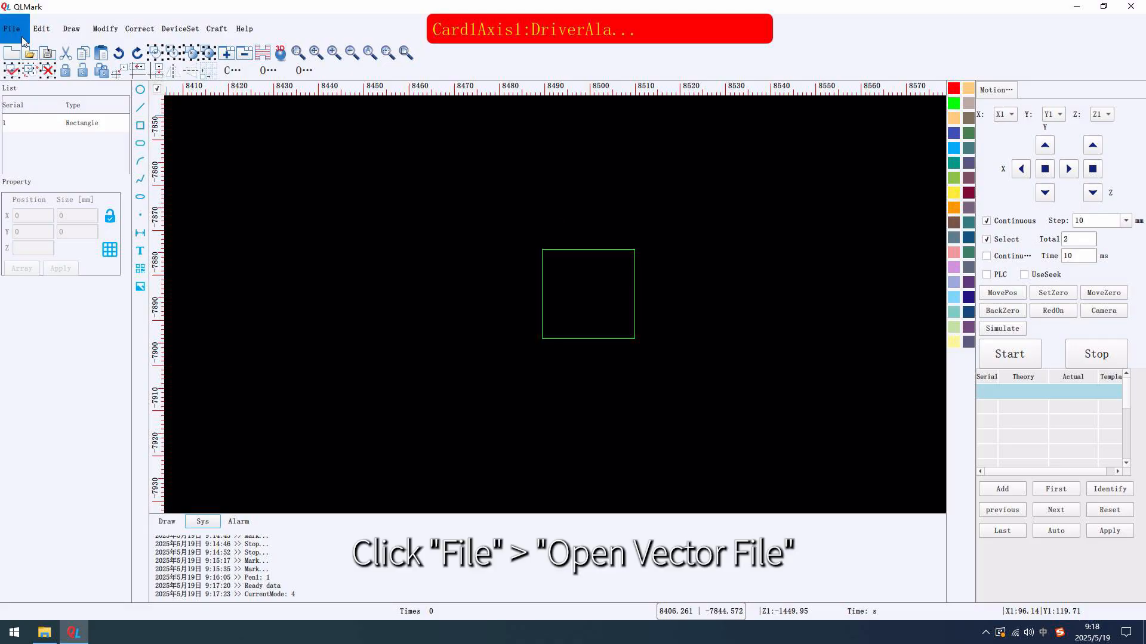
click(12, 29)
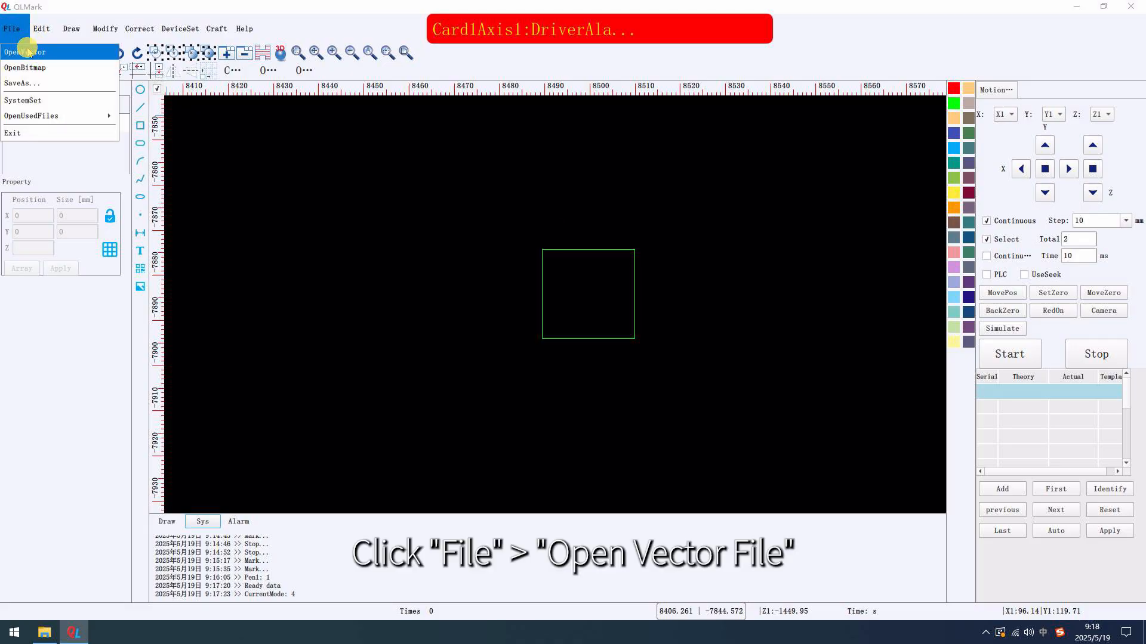
click(25, 52)
click(540, 316)
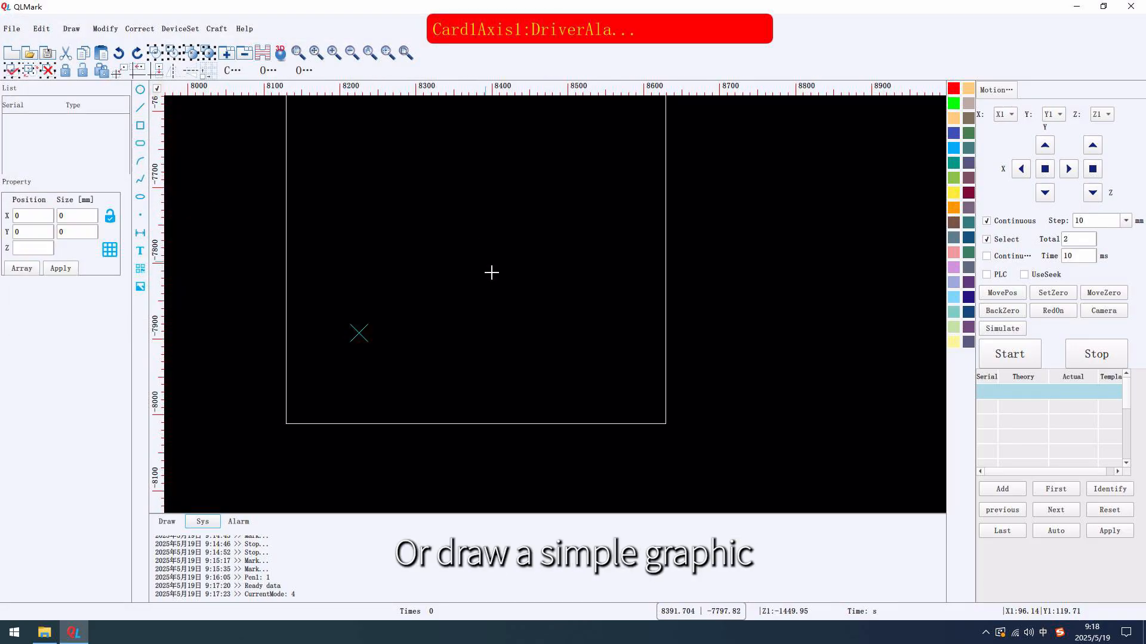
Draw a circle about 113 mm in diameter and a smaller overlapping circle about 66 mm in diameter
click(476, 273)
click(445, 243)
click(496, 294)
click(476, 281)
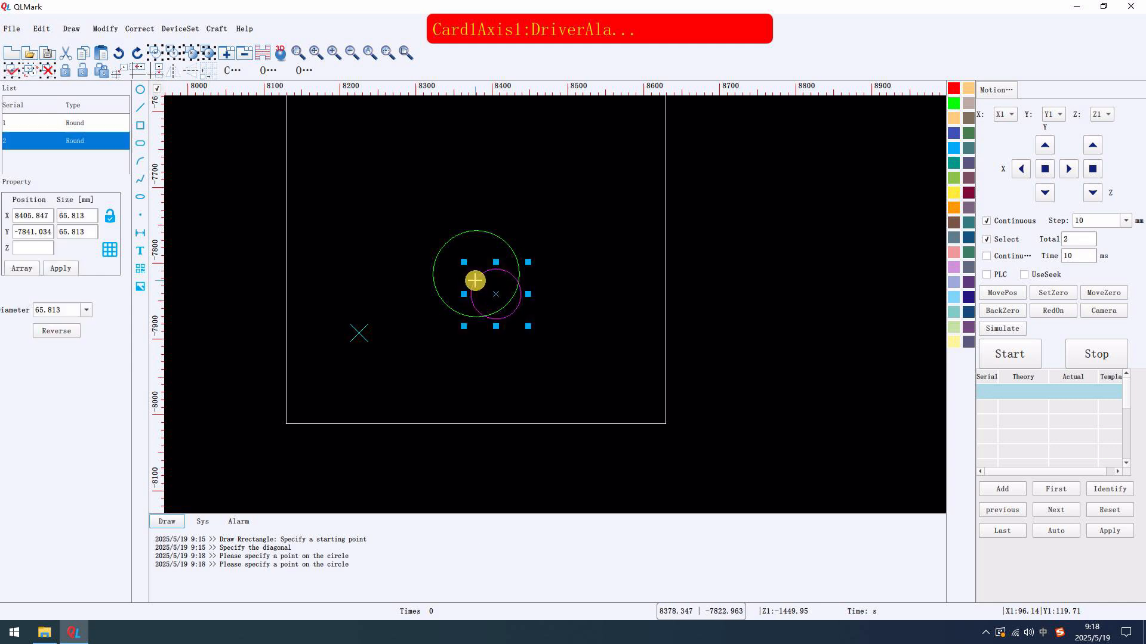
Select both circles and align them on their vertical and horizontal midlines so they are concentric
drag(412, 208, 555, 342)
click(105, 29)
mouse_move(142, 158)
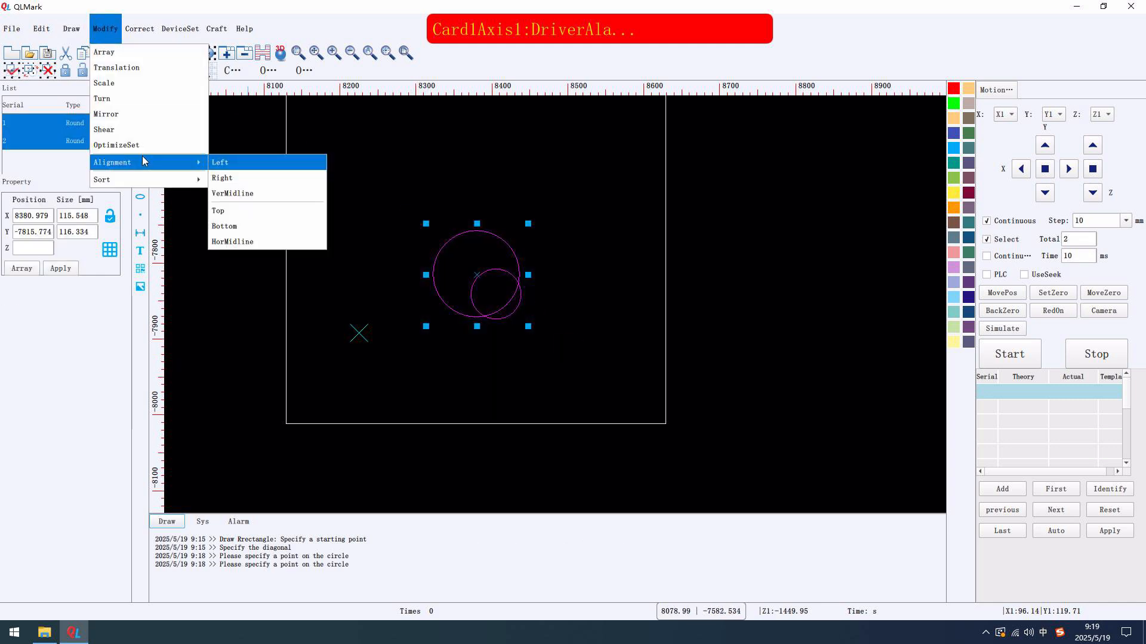
click(222, 186)
mouse_move(139, 158)
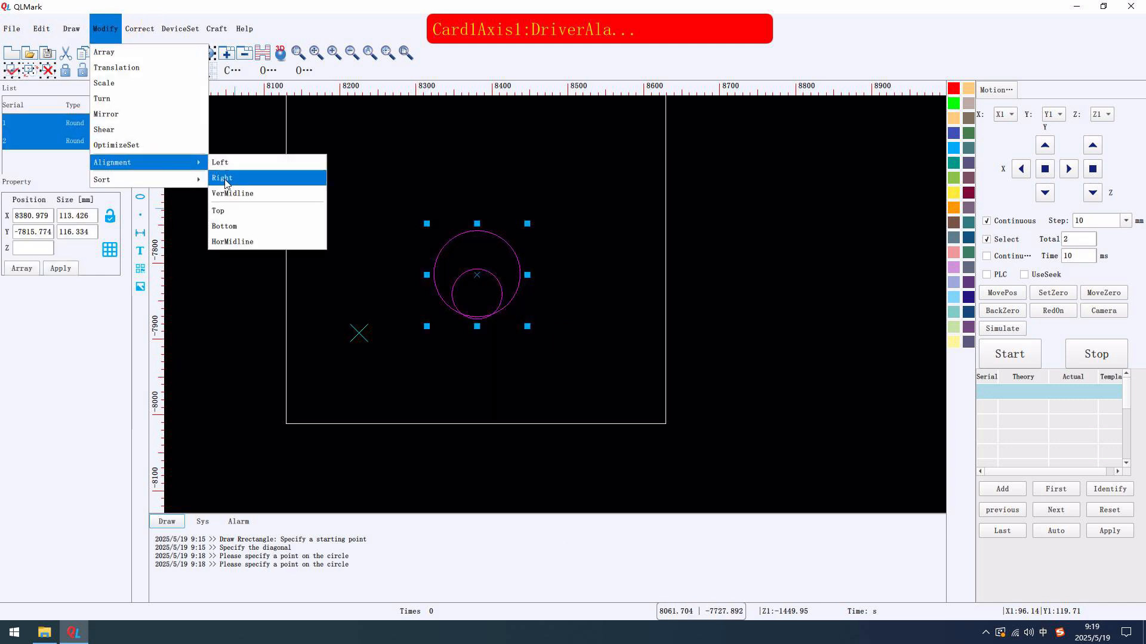
click(233, 239)
Open the drilling settings for the two circles and choose 2DFly as the processing mode
click(217, 28)
click(222, 53)
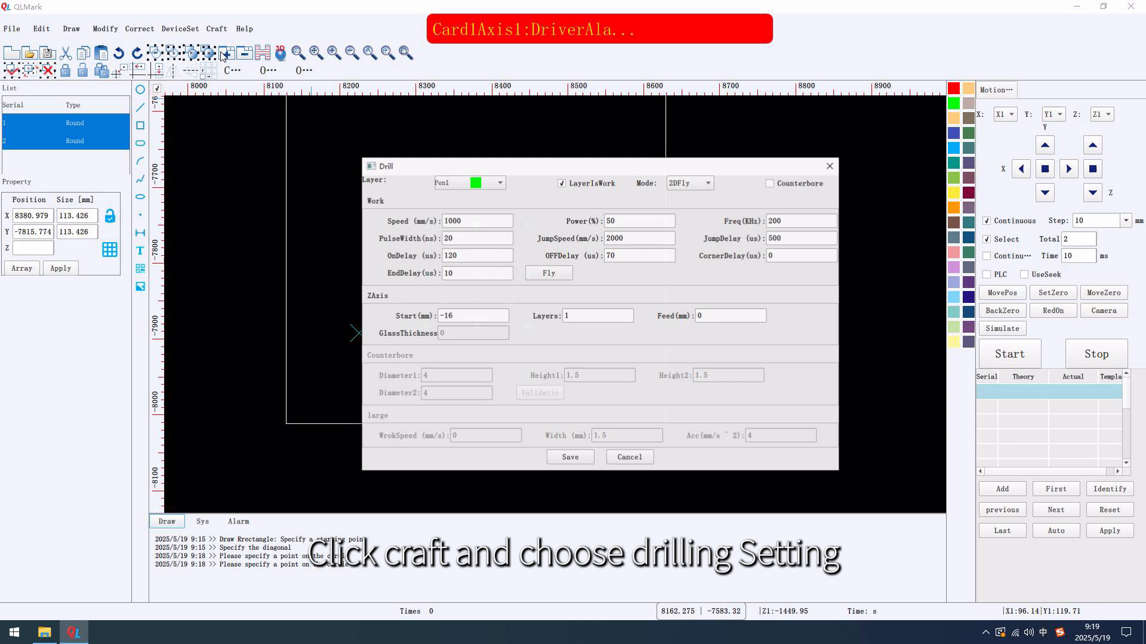
click(672, 181)
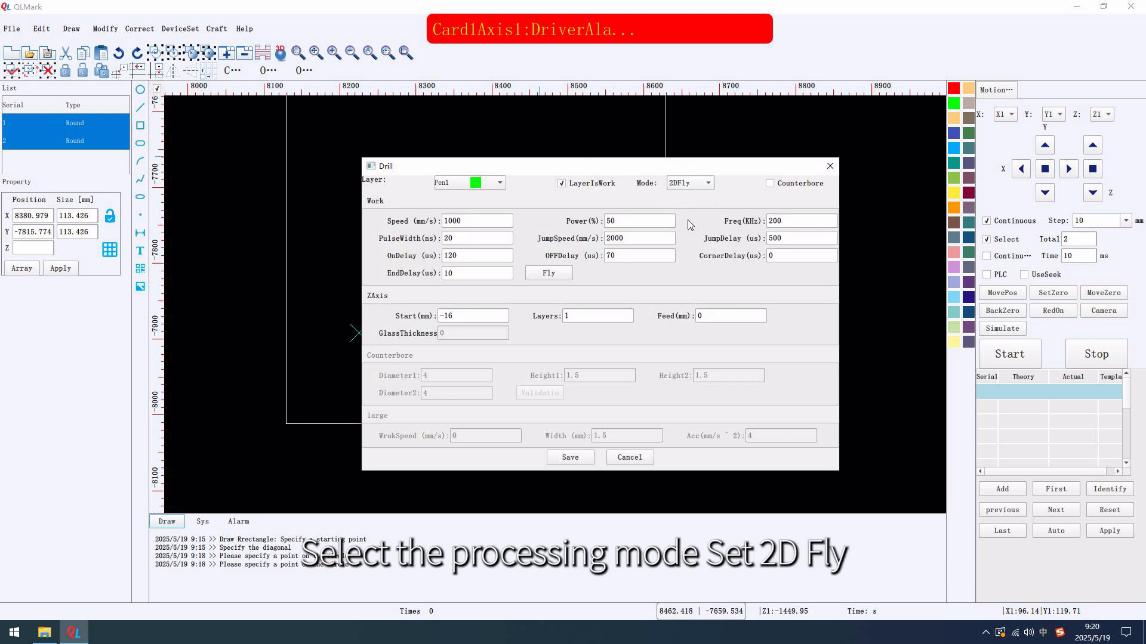
Set the flying parameters to Mode LoopsFill, Spacing 0.03 mm and FlyPath Round
click(556, 273)
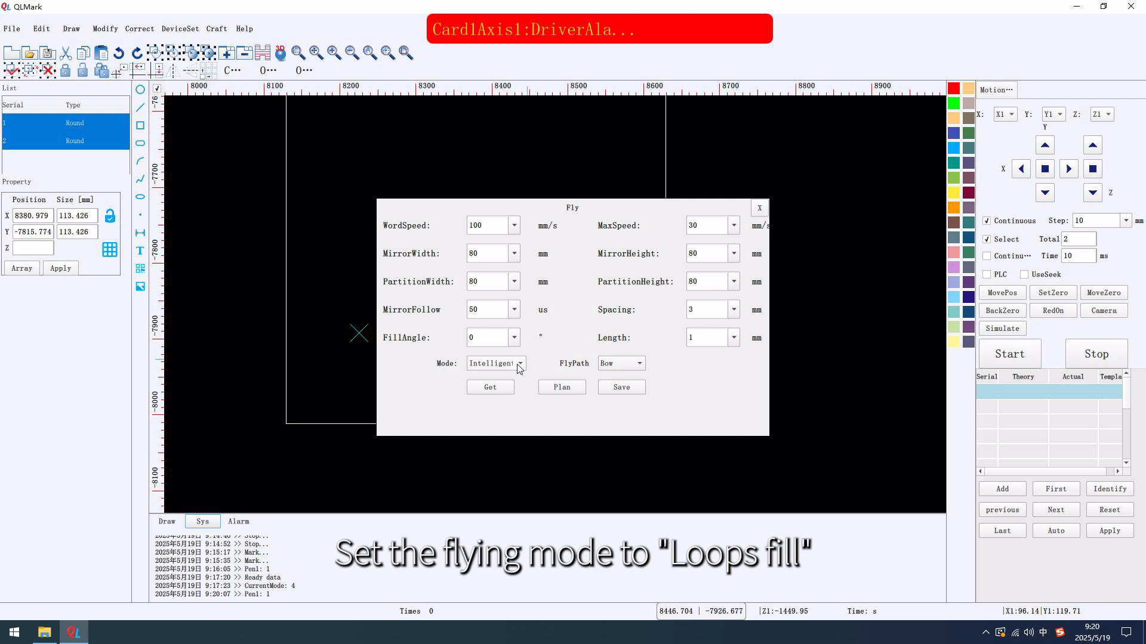
click(499, 444)
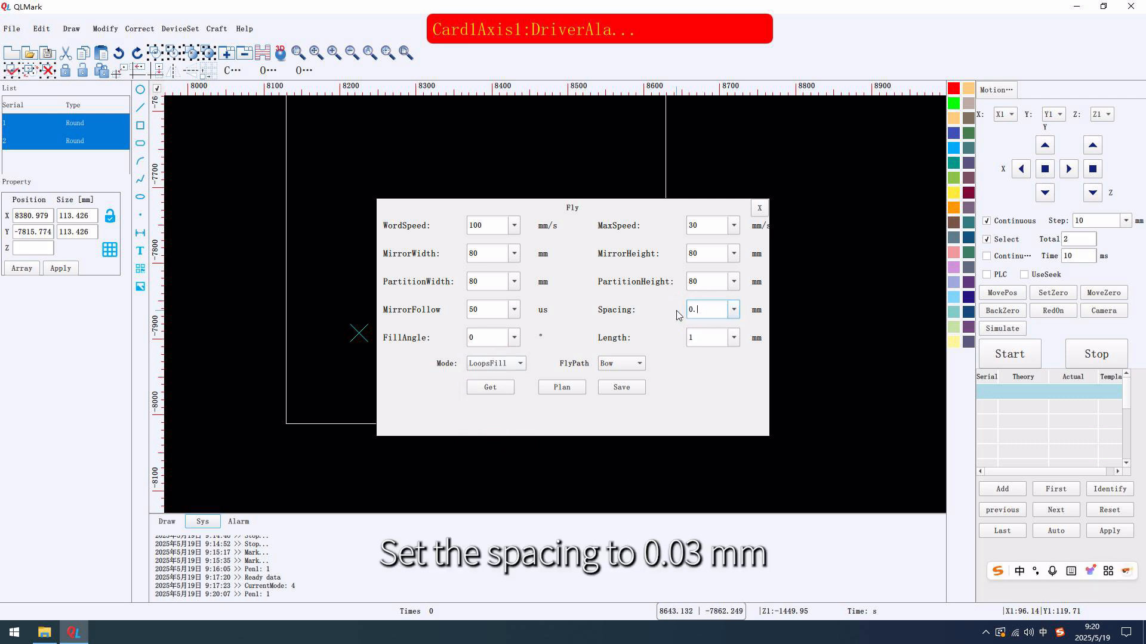
click(616, 363)
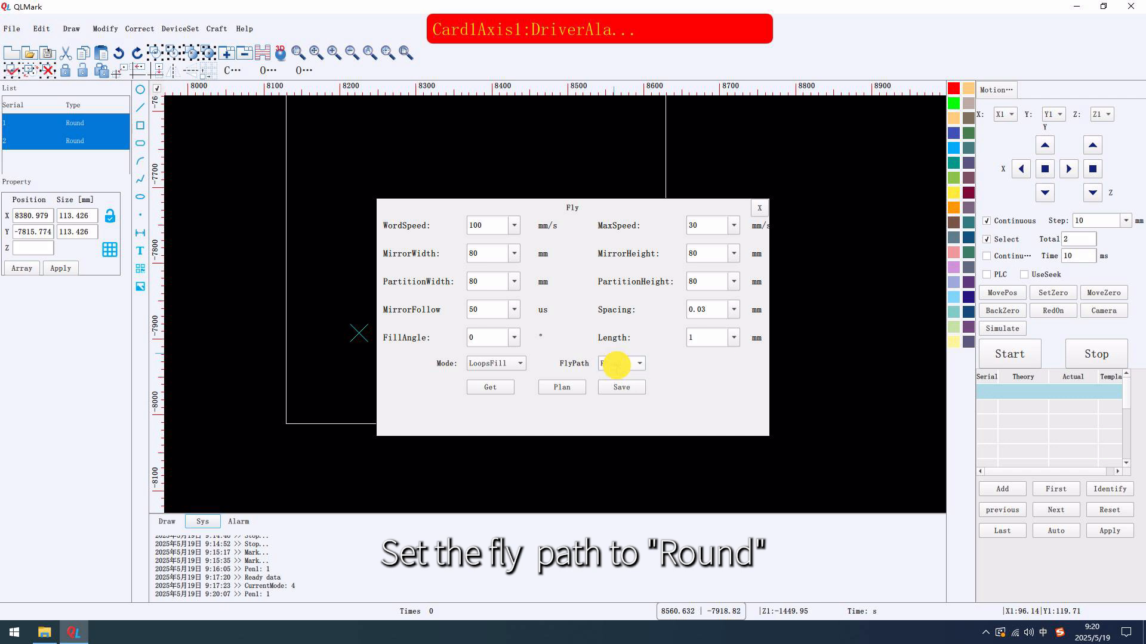
Get and plan the fly data for the circles, and save the flying parameters
click(490, 387)
click(561, 387)
click(624, 387)
Set the Z-axis Layers to 2, save the drilling settings, and start marking the circles
click(593, 322)
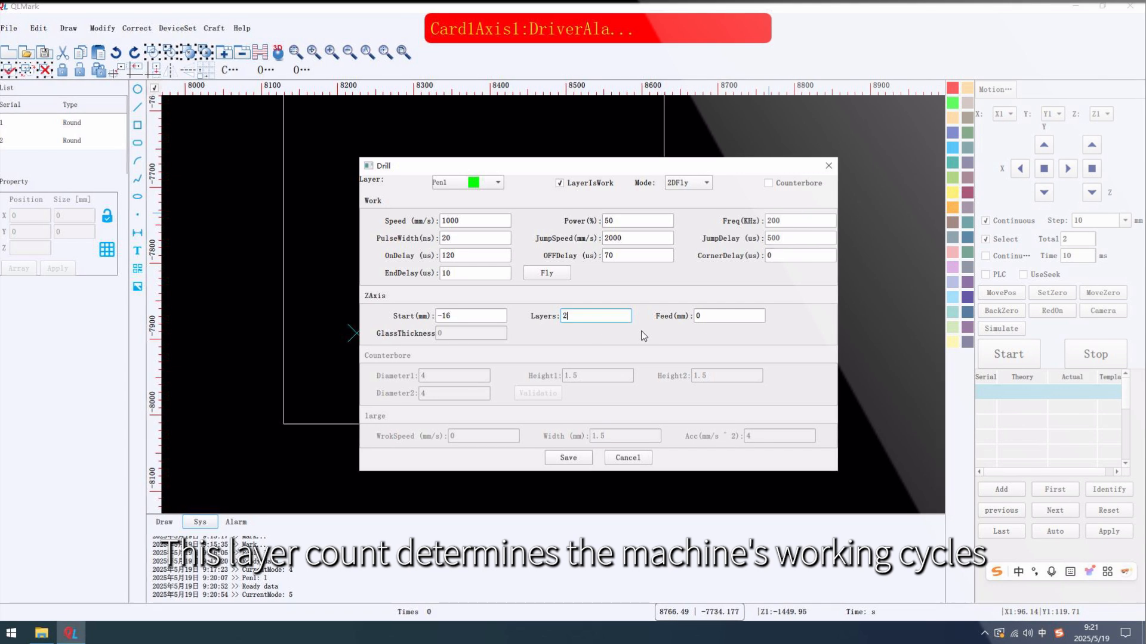
click(582, 457)
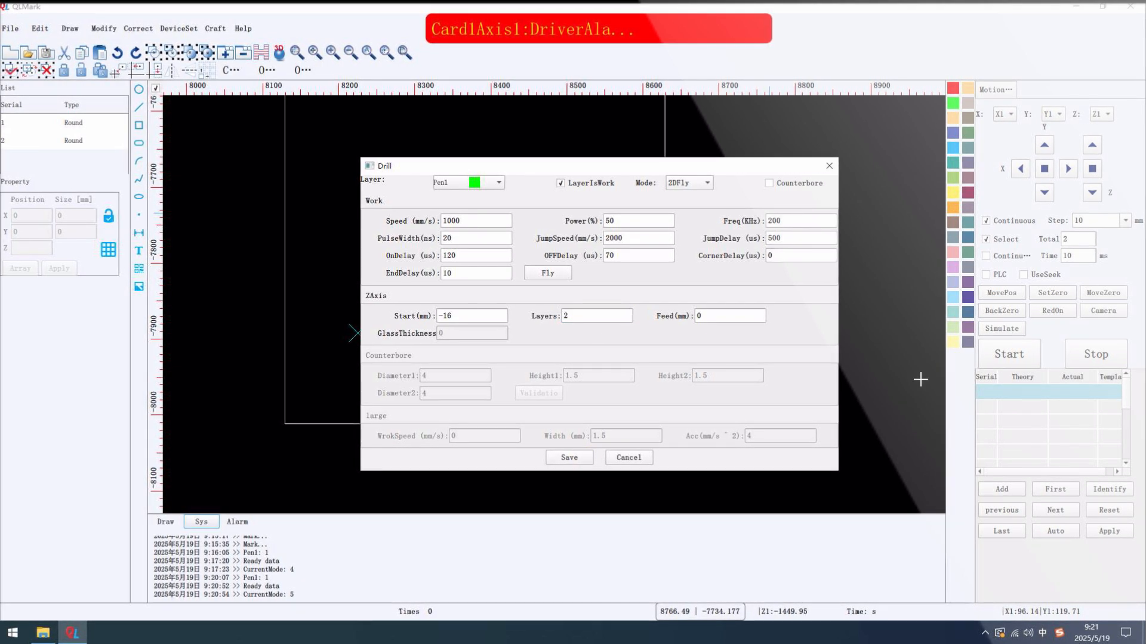
click(1006, 355)
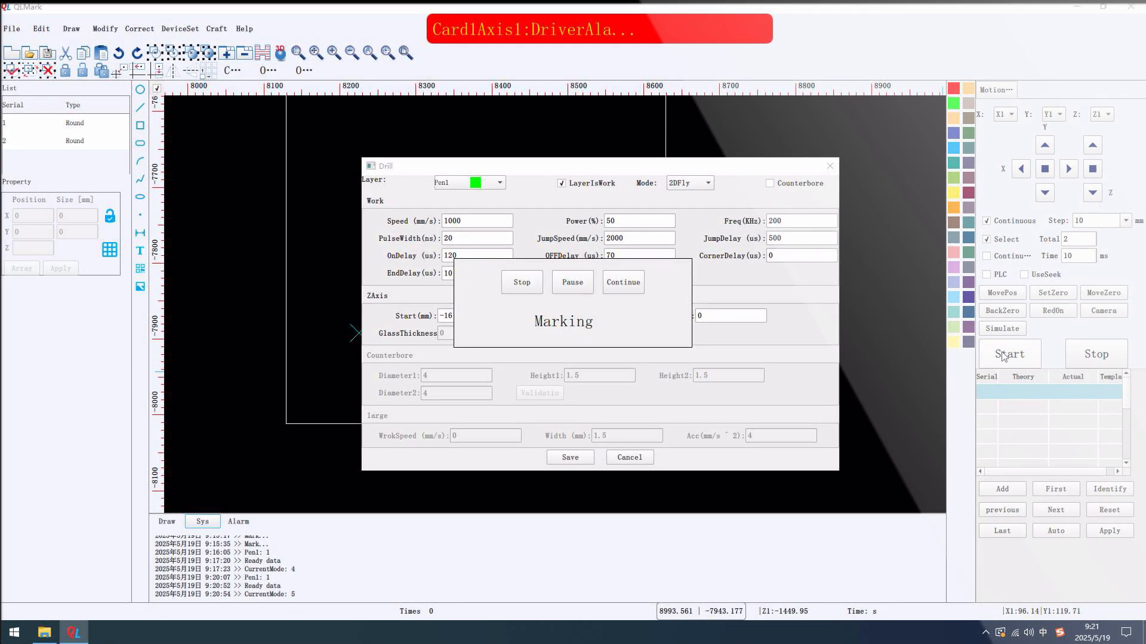